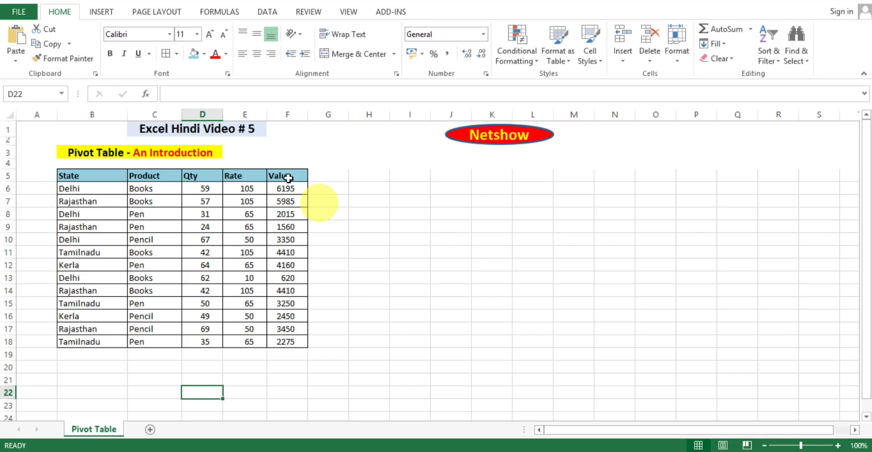
Step: Insert a blank column D before Qty in the sales table
{"action": "left_click_drag", "start_coordinate": [78, 175], "coordinate": [120, 207]}
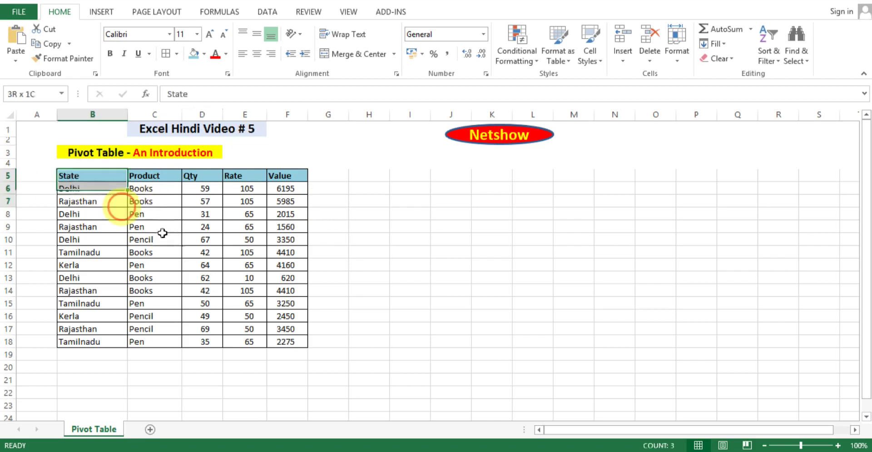
{"action": "left_click_drag", "start_coordinate": [163, 233], "coordinate": [287, 345]}
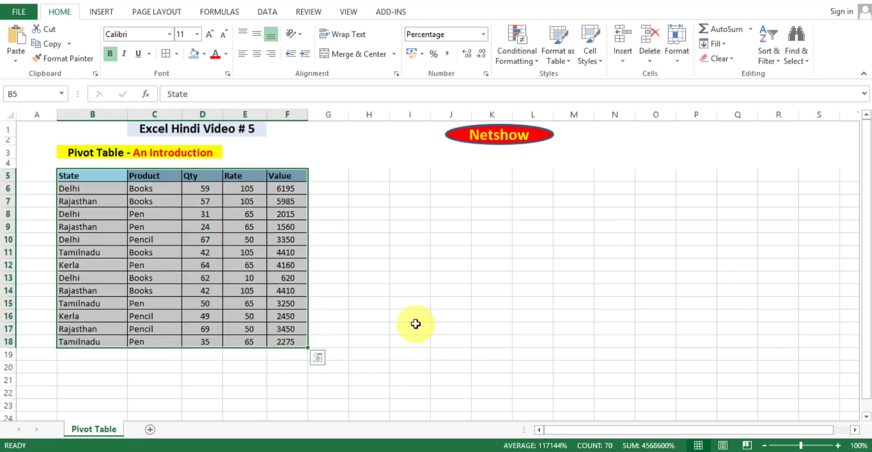
{"action": "left_click", "coordinate": [359, 260]}
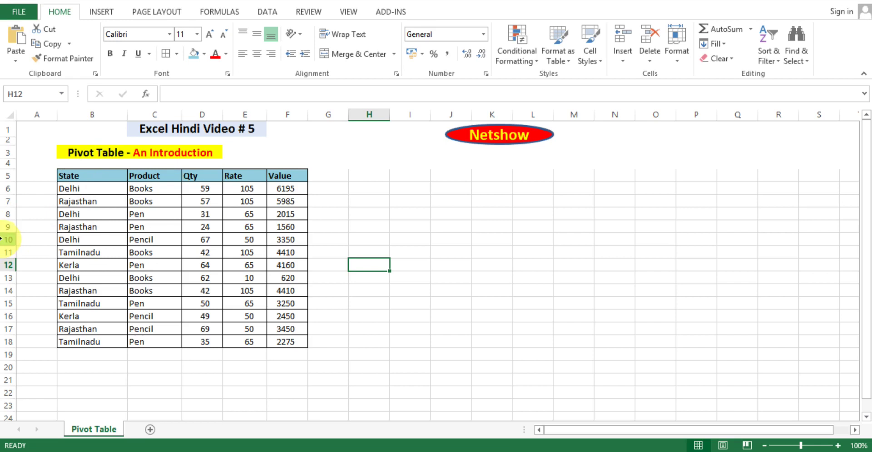
{"action": "left_click", "coordinate": [3, 240]}
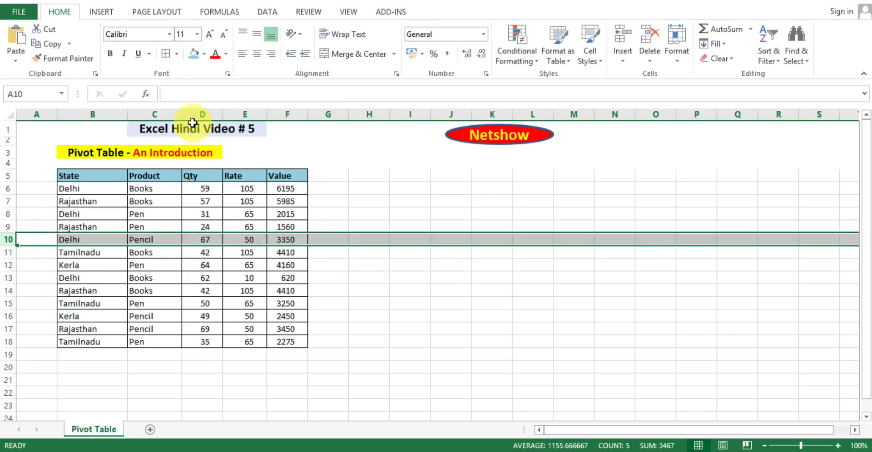
{"action": "left_click", "coordinate": [202, 114]}
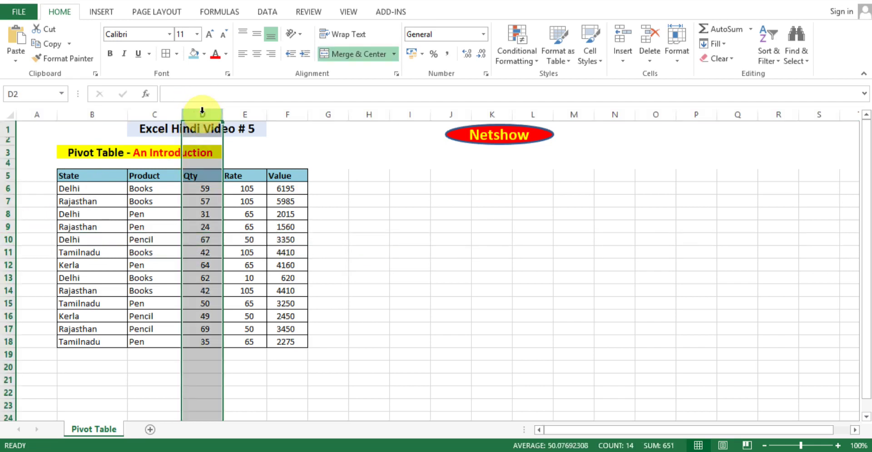
{"action": "key", "text": "ctrl+shift+equal"}
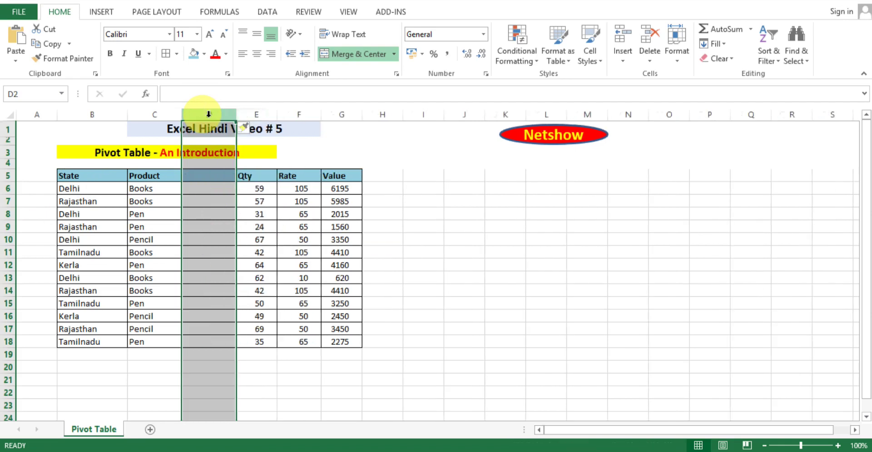
{"action": "left_click", "coordinate": [257, 278]}
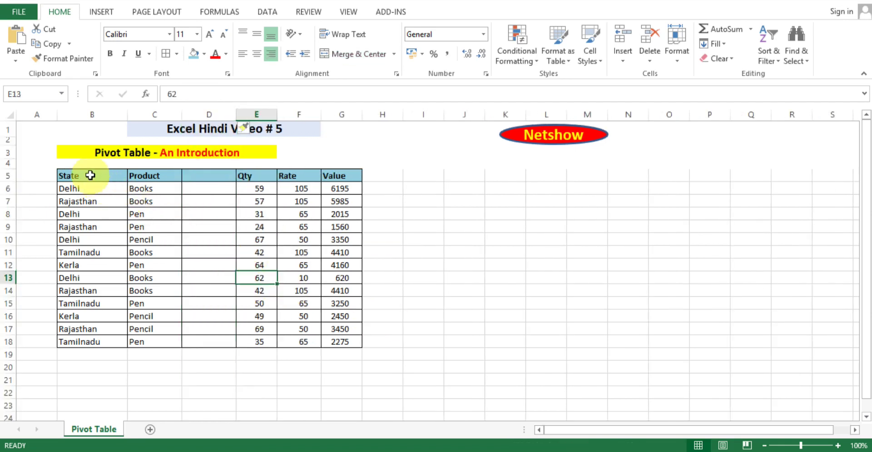
{"action": "left_click_drag", "start_coordinate": [90, 176], "coordinate": [345, 342]}
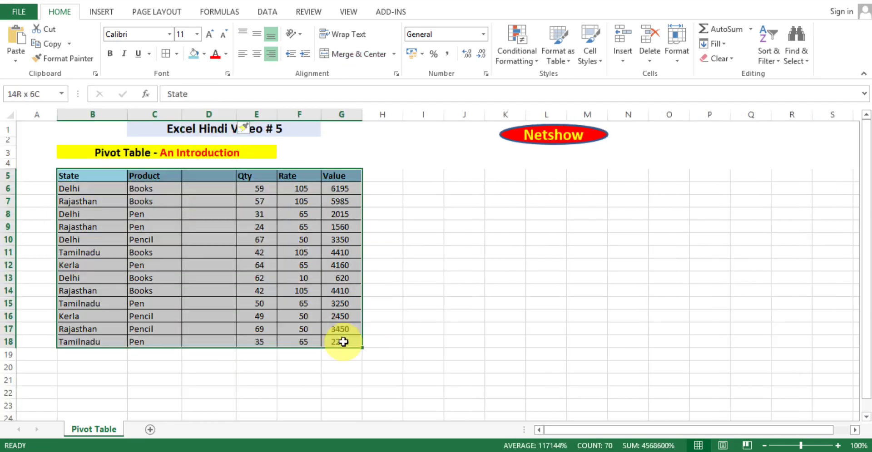
{"action": "left_click", "coordinate": [210, 176]}
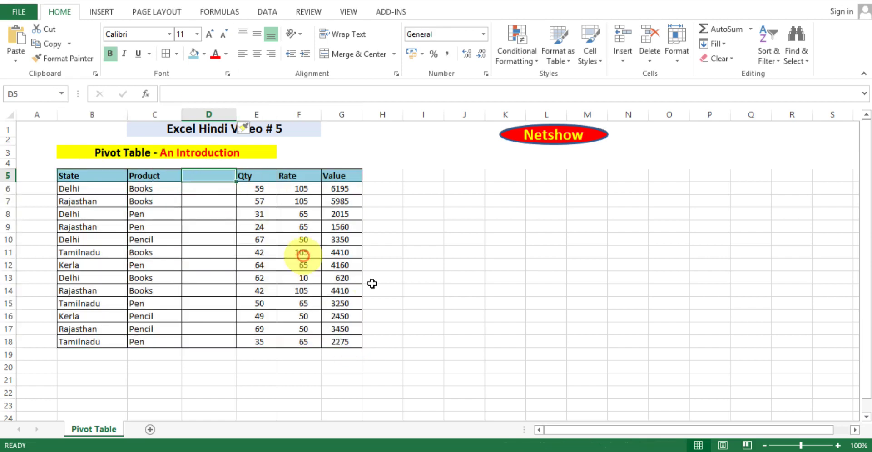
Step: Insert a blank row at row 11 and select the table block above it
{"action": "left_click", "coordinate": [8, 252]}
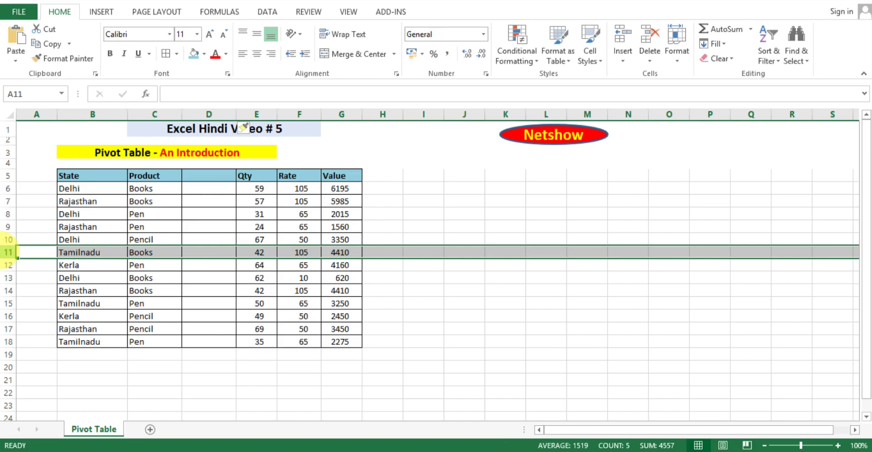
{"action": "key", "text": "ctrl+plus"}
{"action": "left_click", "coordinate": [187, 316]}
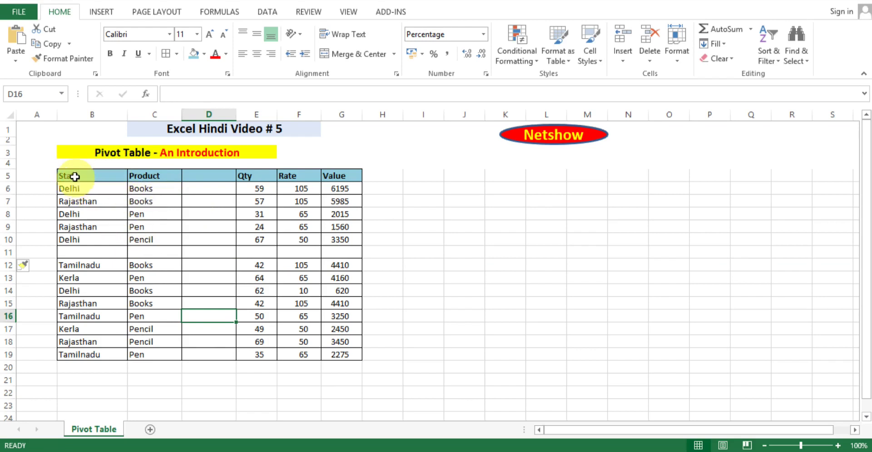
{"action": "left_click_drag", "start_coordinate": [74, 177], "coordinate": [345, 240]}
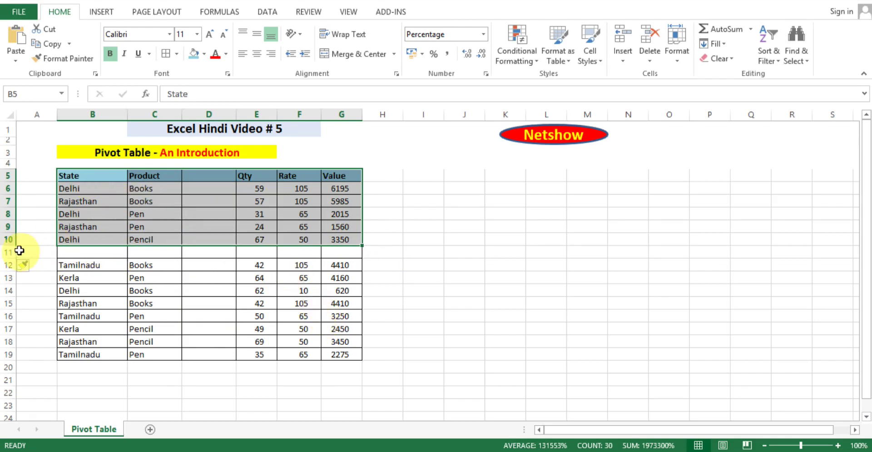
Step: Delete blank row 11 and blank column D so the table is continuous again
{"action": "left_click", "coordinate": [10, 250]}
{"action": "key", "text": "ctrl+minus"}
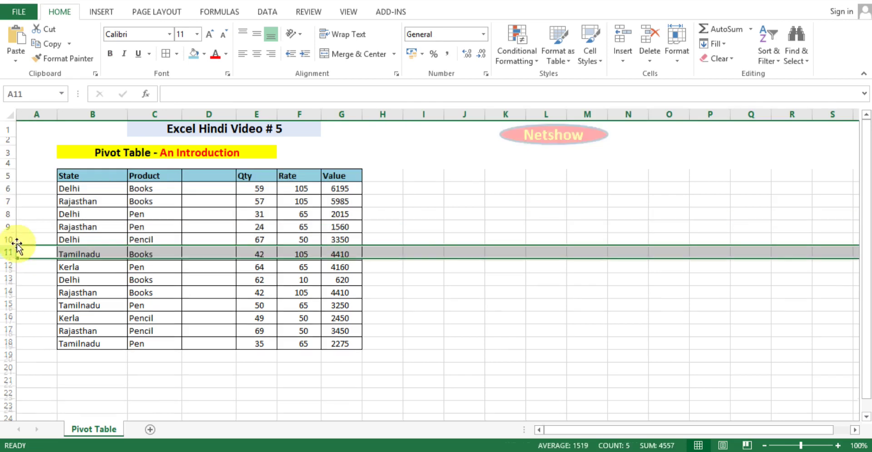
{"action": "left_click", "coordinate": [224, 113]}
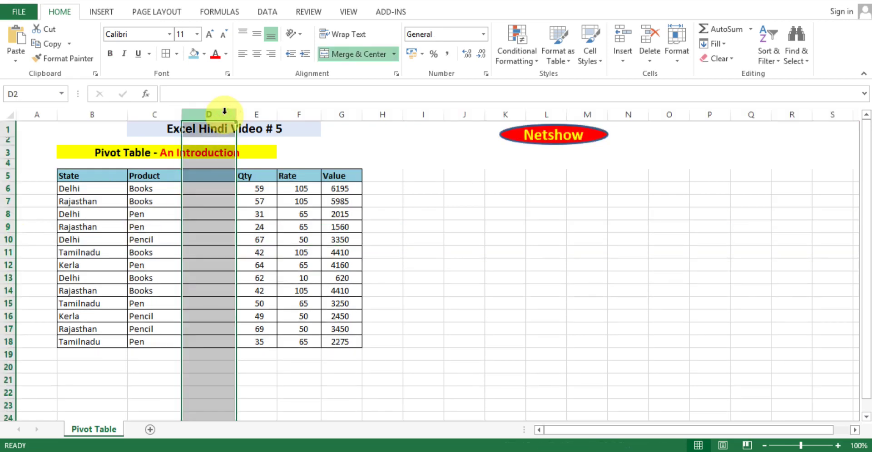
{"action": "key", "text": "ctrl+minus"}
{"action": "left_click", "coordinate": [248, 279]}
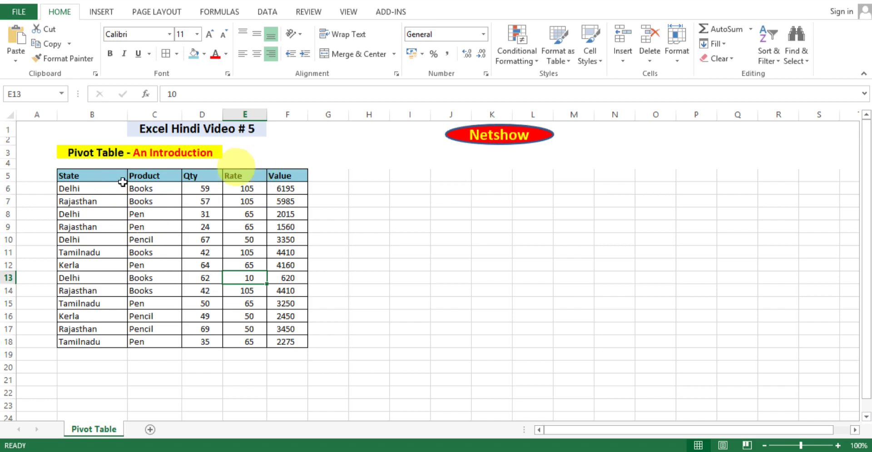
Step: Select B5:F18 and open Insert > PivotTable, review the dialog, then cancel it
{"action": "mouse_move", "coordinate": [81, 176]}
{"action": "left_mouse_down"}
{"action": "mouse_move", "coordinate": [294, 353]}
{"action": "mouse_move", "coordinate": [294, 346]}
{"action": "left_mouse_up"}
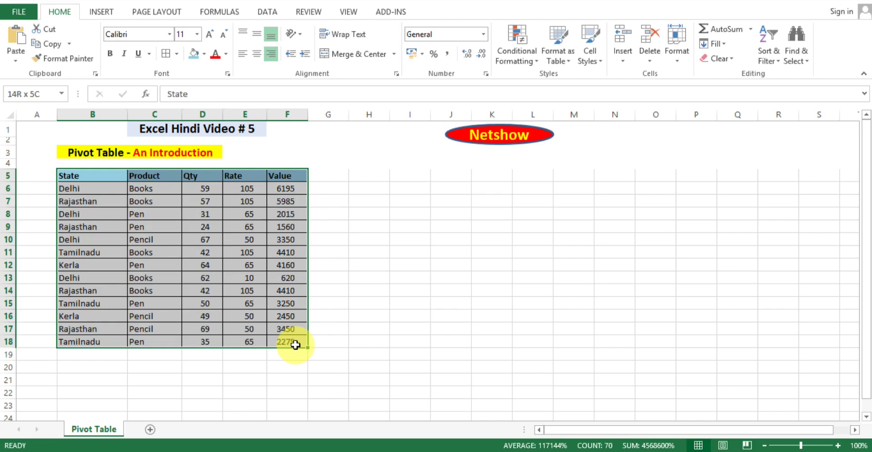
{"action": "left_click", "coordinate": [109, 14]}
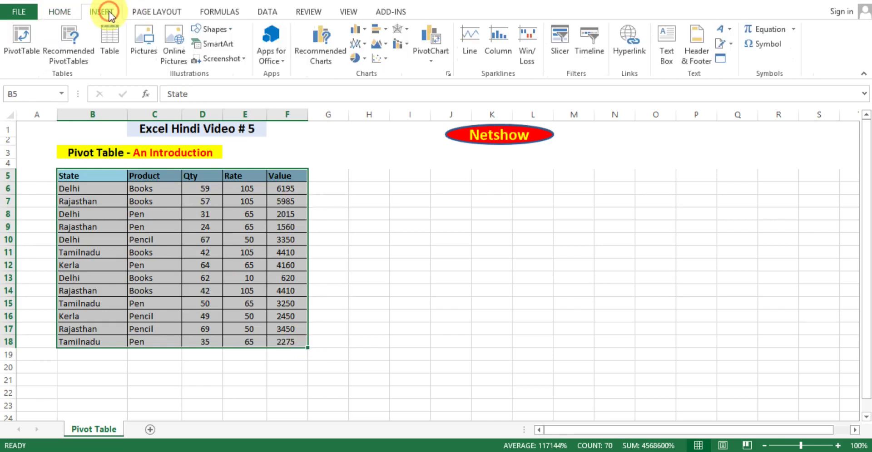
{"action": "left_click", "coordinate": [26, 48]}
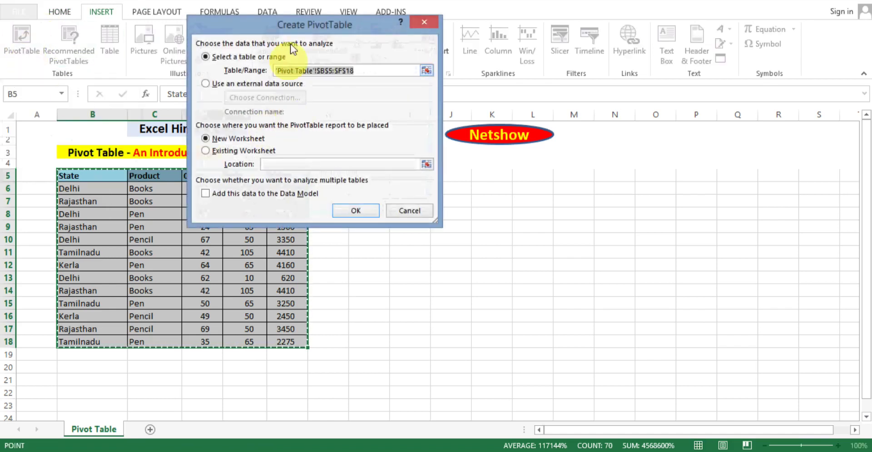
{"action": "left_click_drag", "start_coordinate": [324, 14], "coordinate": [238, 60]}
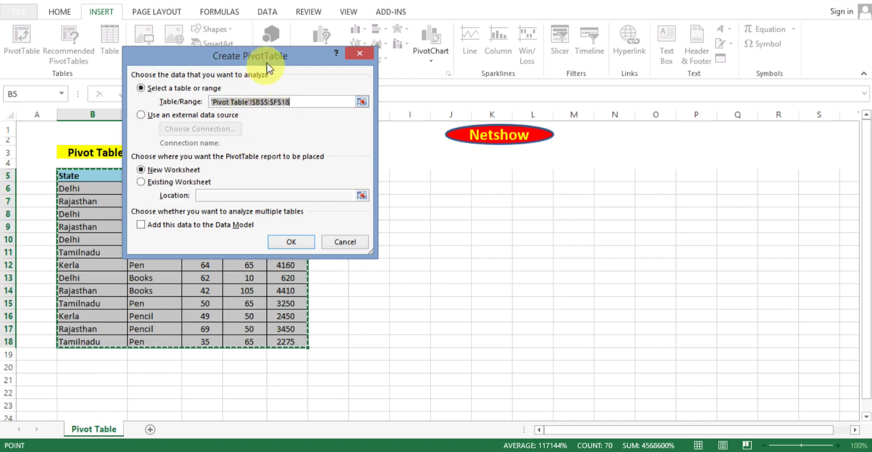
{"action": "left_click_drag", "start_coordinate": [266, 57], "coordinate": [339, 36]}
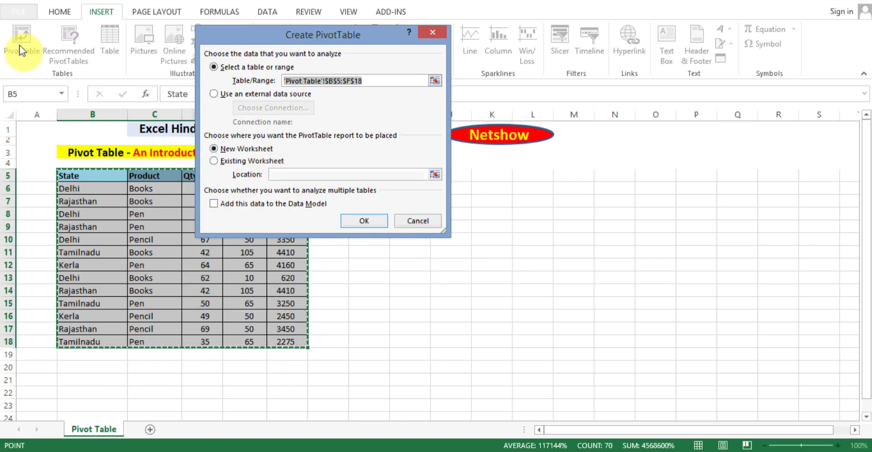
{"action": "left_click", "coordinate": [417, 222]}
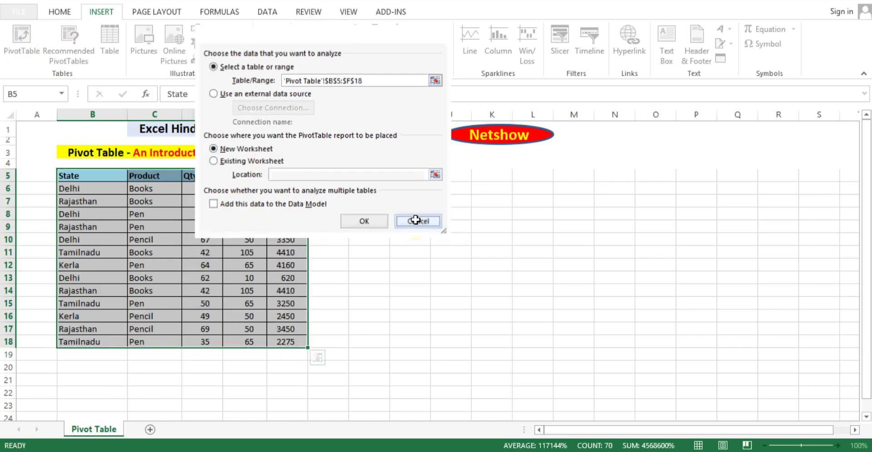
Step: From cell B5, reopen the PivotTable dialog, dismiss it, and select empty cell H9
{"action": "left_click", "coordinate": [71, 176]}
{"action": "left_click", "coordinate": [26, 37]}
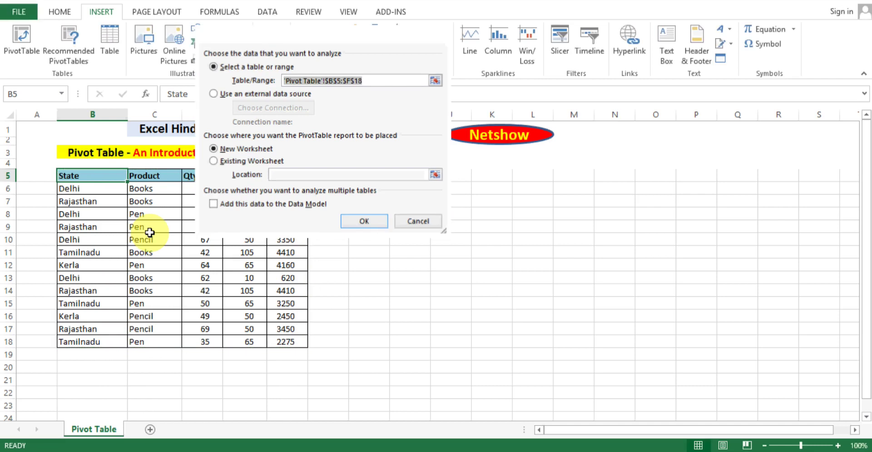
{"action": "key", "text": "Escape"}
{"action": "left_click", "coordinate": [366, 228]}
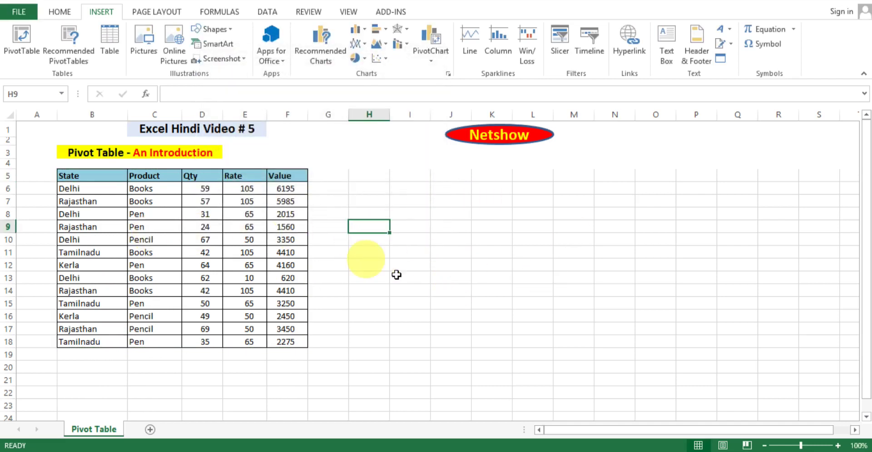
{"action": "left_click", "coordinate": [23, 43]}
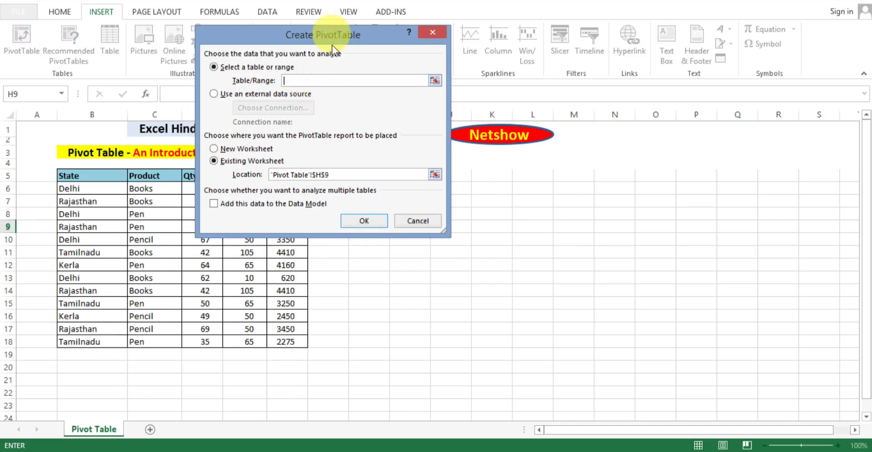
{"action": "left_click_drag", "start_coordinate": [331, 40], "coordinate": [472, 29]}
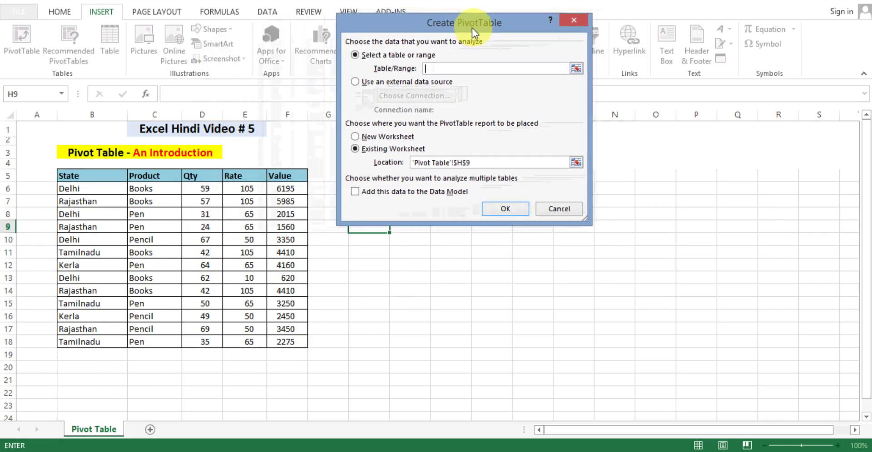
{"action": "mouse_move", "coordinate": [68, 176]}
{"action": "left_mouse_down"}
{"action": "mouse_move", "coordinate": [253, 328]}
{"action": "mouse_move", "coordinate": [288, 342]}
{"action": "left_mouse_up"}
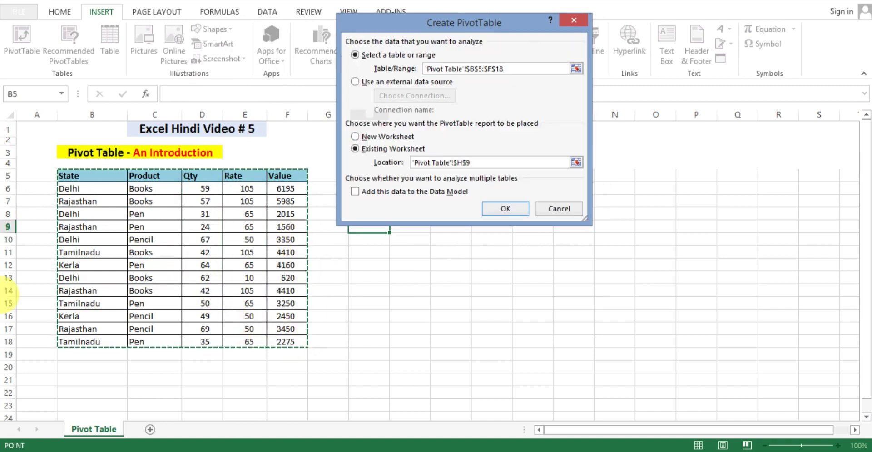
{"action": "left_click_drag", "start_coordinate": [510, 27], "coordinate": [367, 70]}
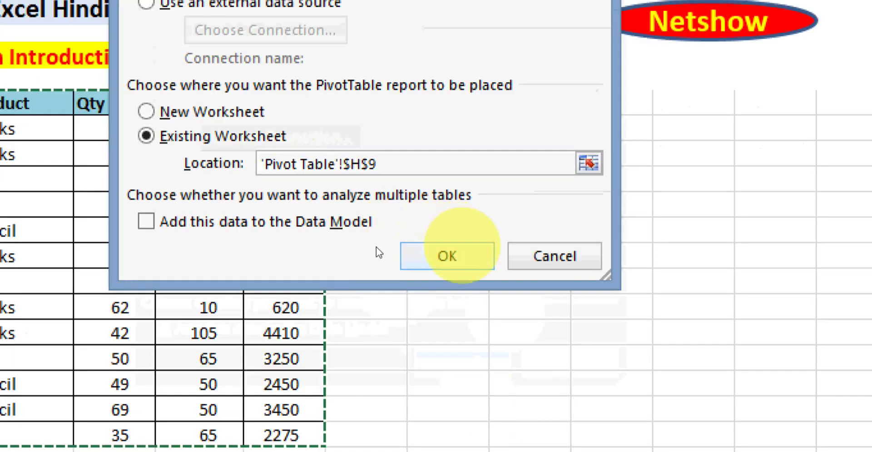
{"action": "left_click", "coordinate": [459, 363]}
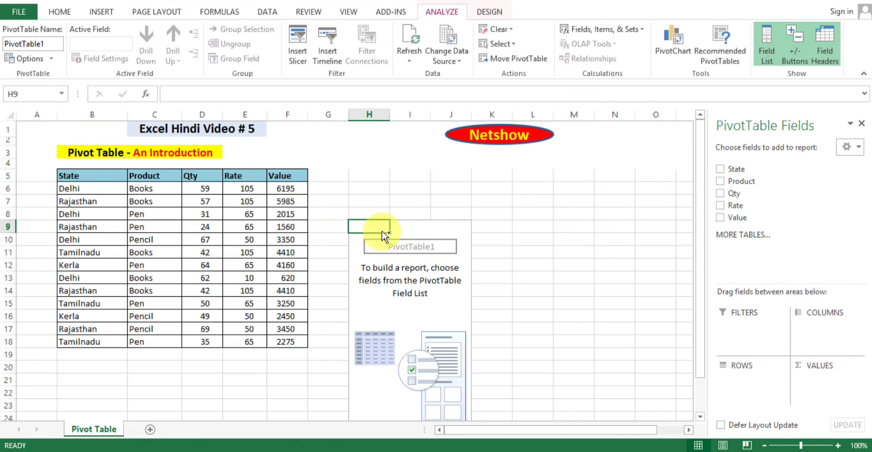
{"action": "key", "text": "ctrl+z"}
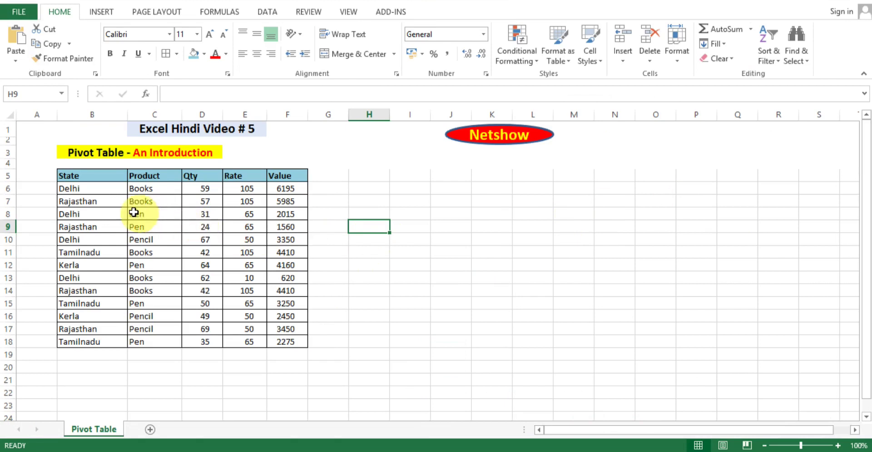
Step: Select the sales table B5:F18 and open the Create PivotTable dialog from Insert
{"action": "left_click", "coordinate": [136, 213]}
{"action": "left_click", "coordinate": [373, 187]}
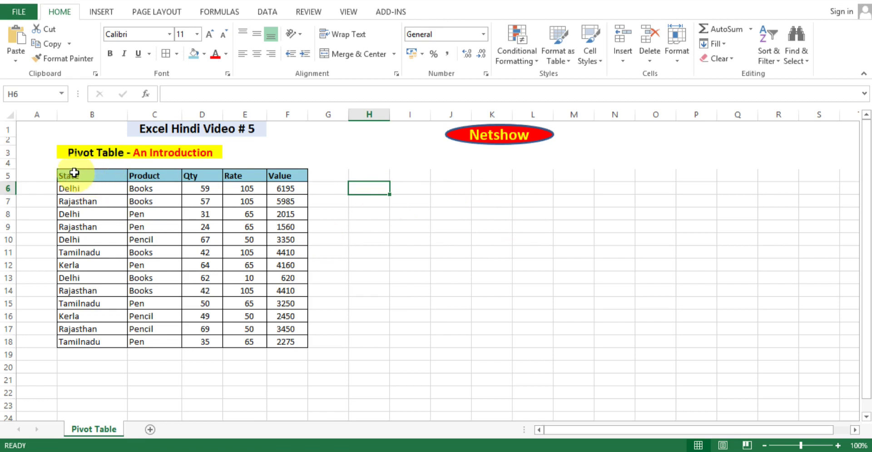
{"action": "left_click_drag", "start_coordinate": [74, 173], "coordinate": [298, 345]}
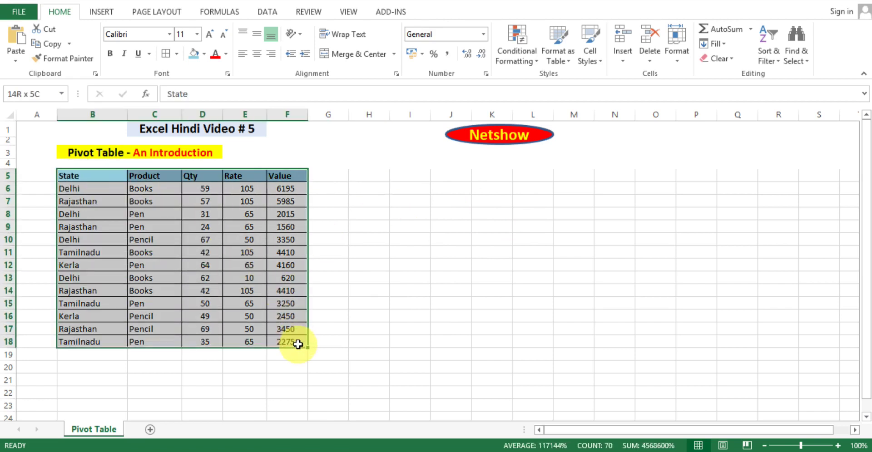
{"action": "left_click", "coordinate": [102, 12]}
{"action": "left_click", "coordinate": [22, 45]}
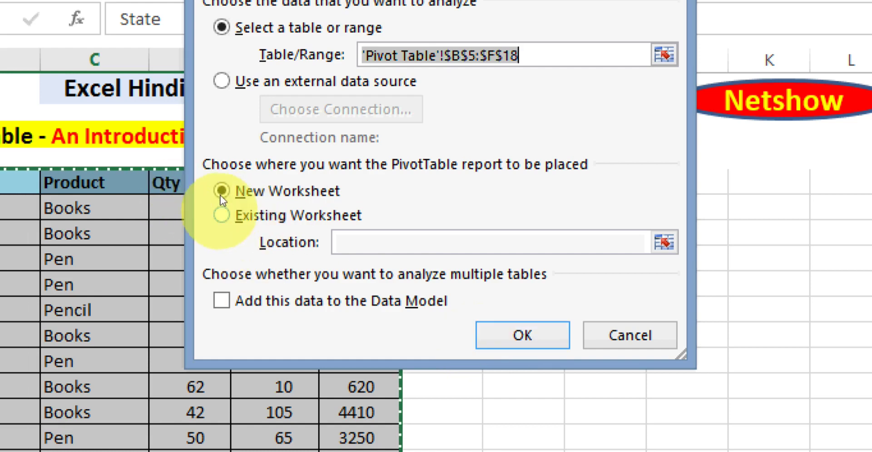
Step: Set the location to Existing Worksheet cell H6 and create the empty pivot table
{"action": "left_click", "coordinate": [222, 215]}
{"action": "left_click", "coordinate": [394, 244]}
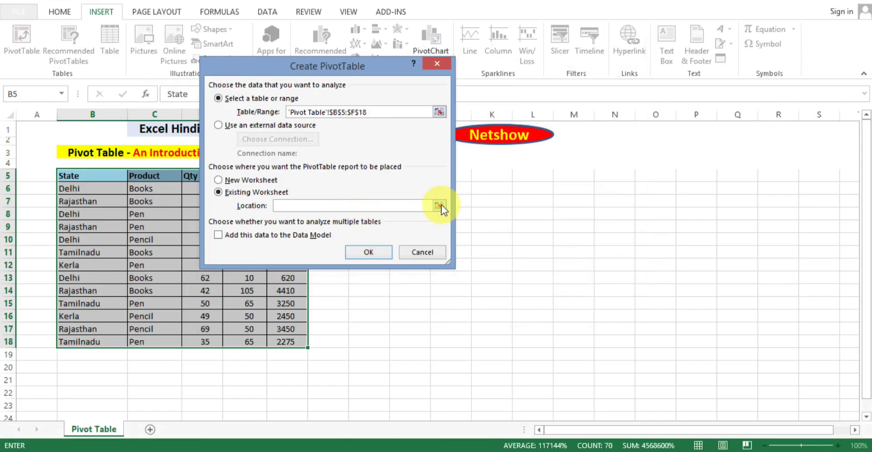
{"action": "left_click", "coordinate": [440, 206]}
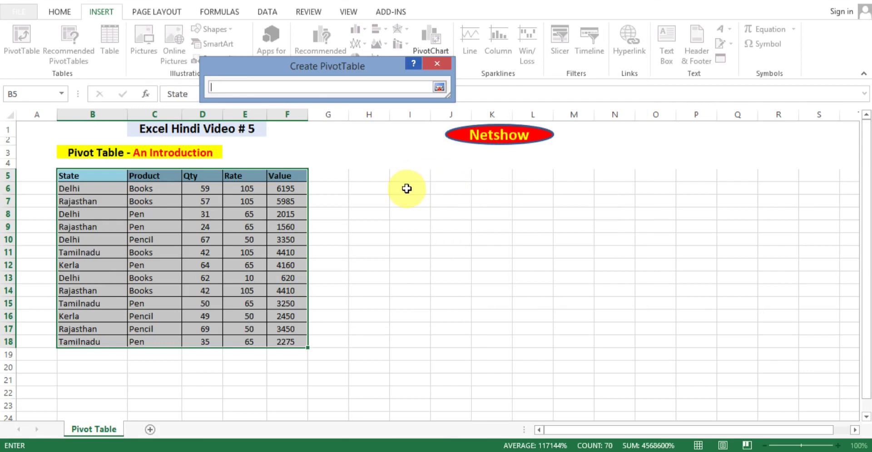
{"action": "left_click", "coordinate": [386, 189]}
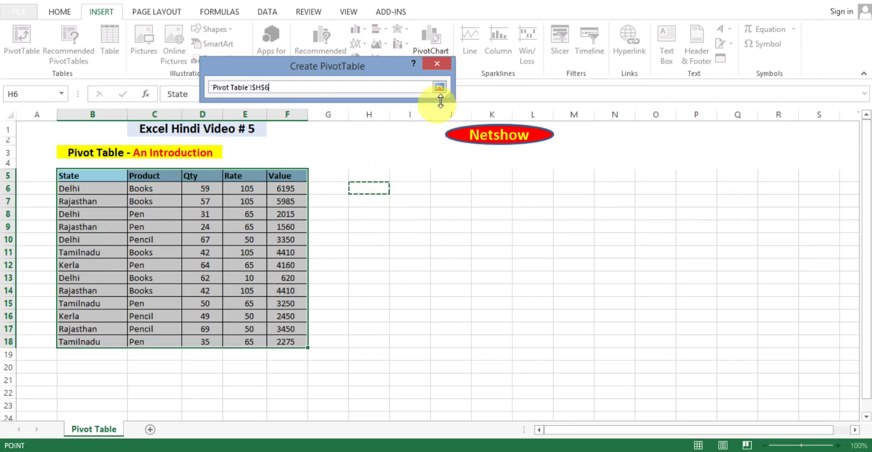
{"action": "left_click", "coordinate": [440, 88]}
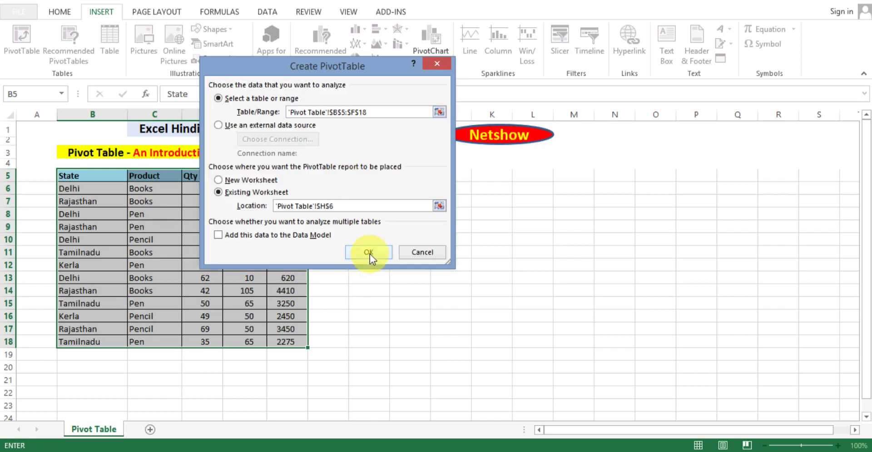
{"action": "left_click", "coordinate": [369, 253]}
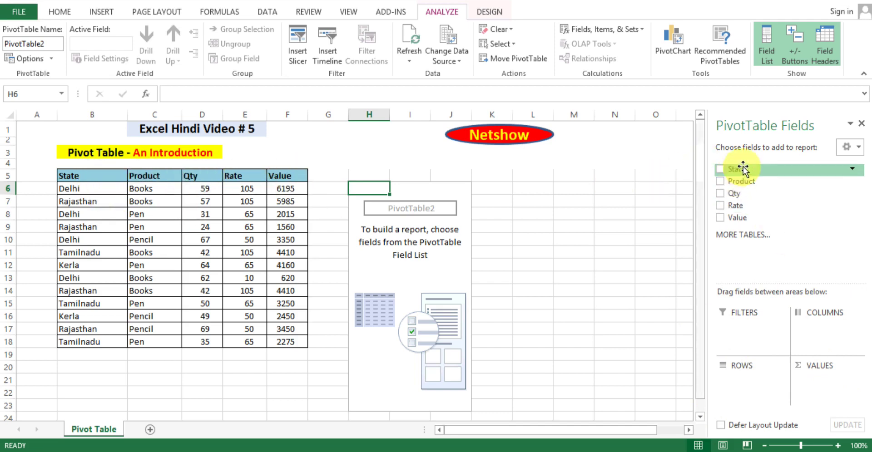
Step: Add State to Filters and set it to include all states using Select Multiple Items
{"action": "left_click_drag", "start_coordinate": [751, 171], "coordinate": [759, 329]}
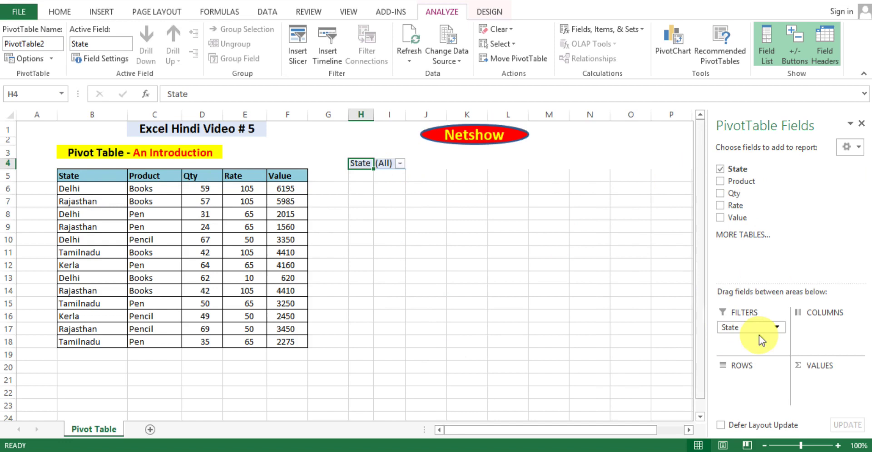
{"action": "left_click", "coordinate": [401, 164]}
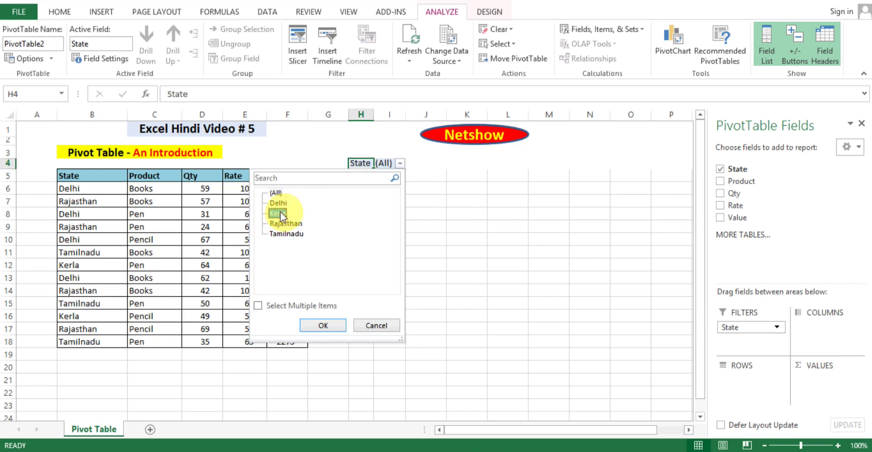
{"action": "left_click", "coordinate": [257, 307]}
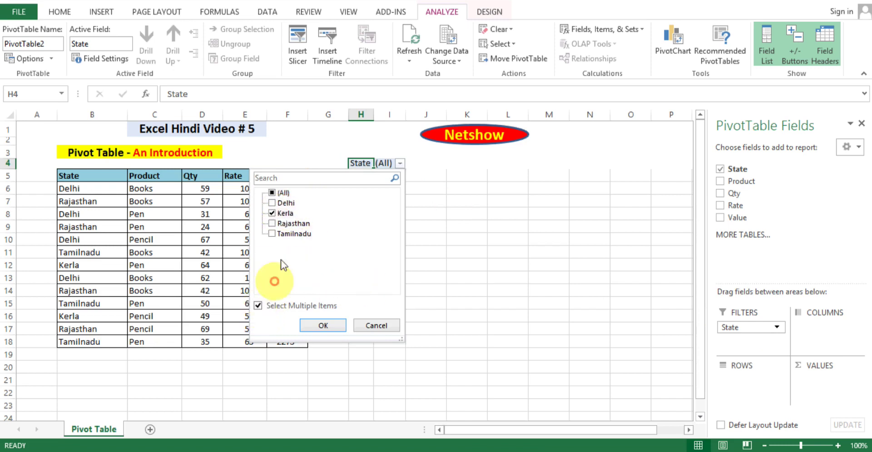
{"action": "left_click", "coordinate": [272, 194]}
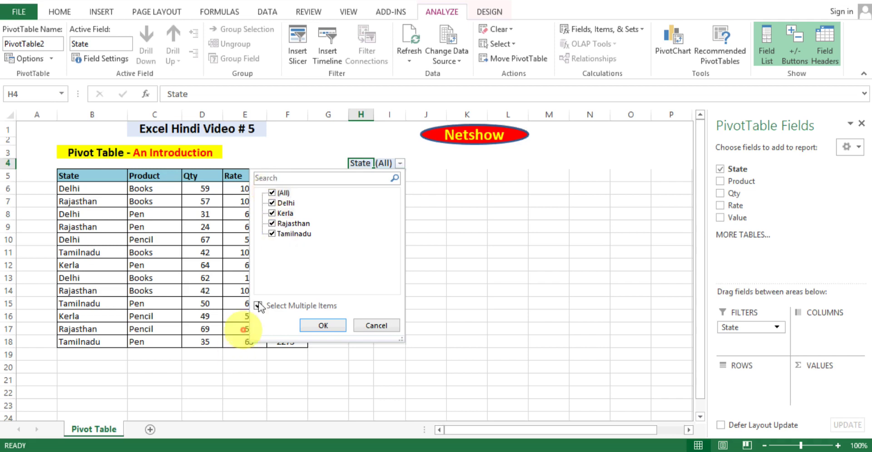
{"action": "left_click", "coordinate": [326, 324]}
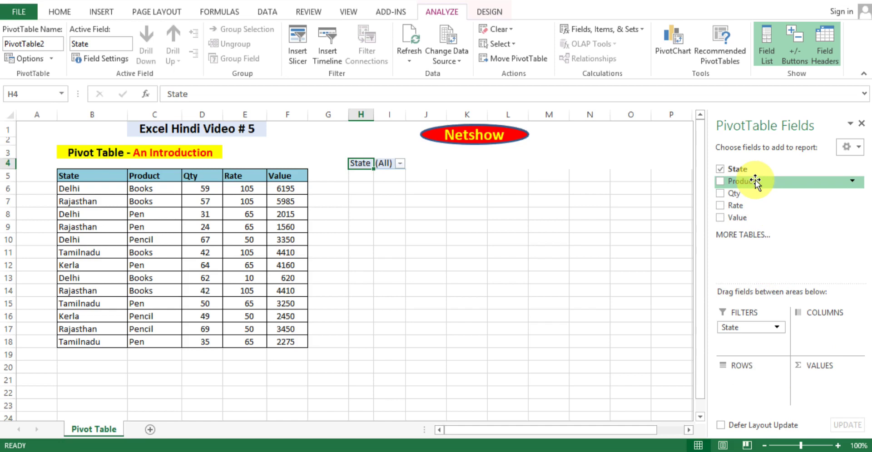
Step: Put Product in Rows and Value in Values, showing Sum of Value totalling 44130
{"action": "left_click_drag", "start_coordinate": [756, 180], "coordinate": [752, 381]}
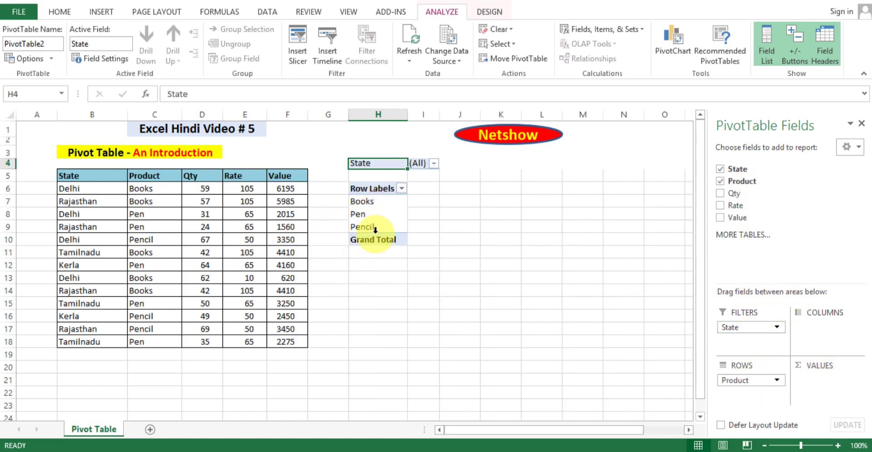
{"action": "left_click_drag", "start_coordinate": [750, 221], "coordinate": [824, 384]}
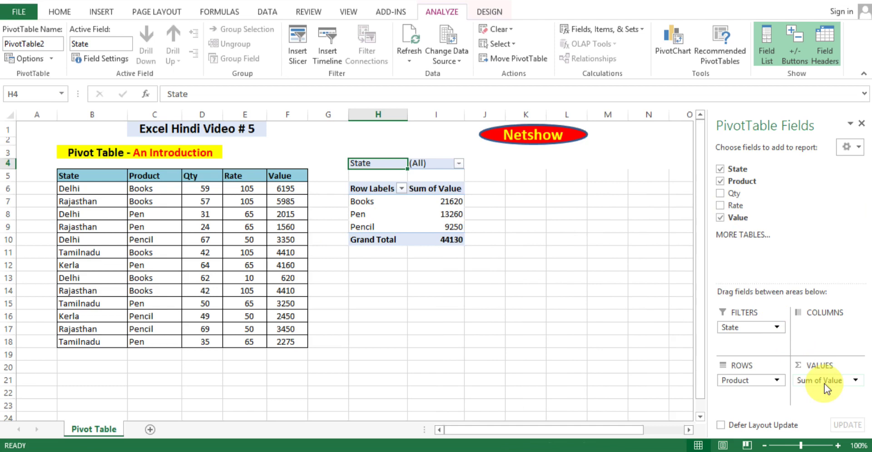
{"action": "left_click", "coordinate": [857, 381]}
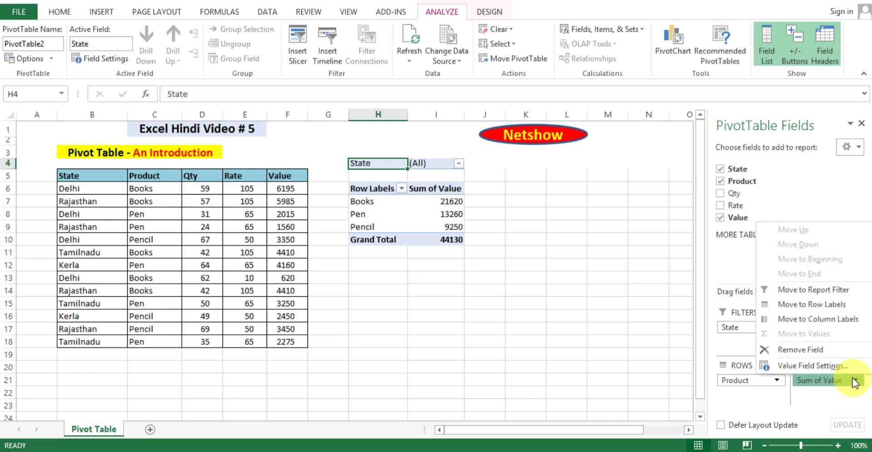
{"action": "left_click", "coordinate": [833, 365]}
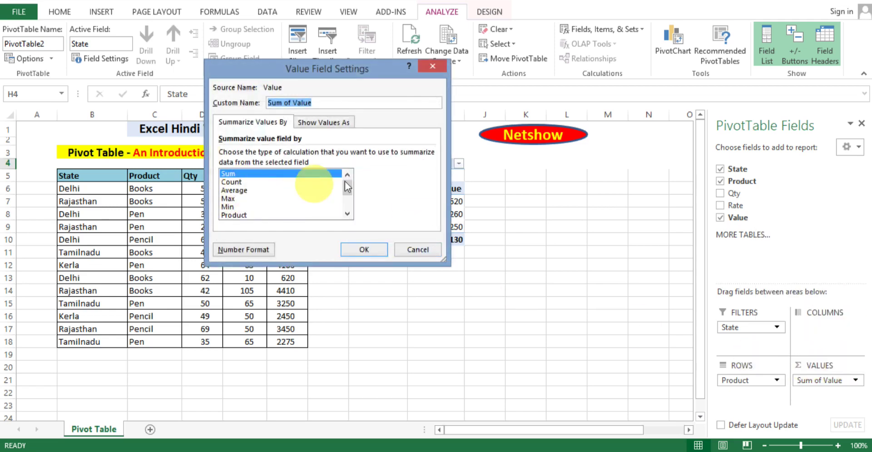
{"action": "mouse_move", "coordinate": [347, 185]}
{"action": "left_mouse_down"}
{"action": "mouse_move", "coordinate": [351, 199]}
{"action": "mouse_move", "coordinate": [351, 180]}
{"action": "left_mouse_up"}
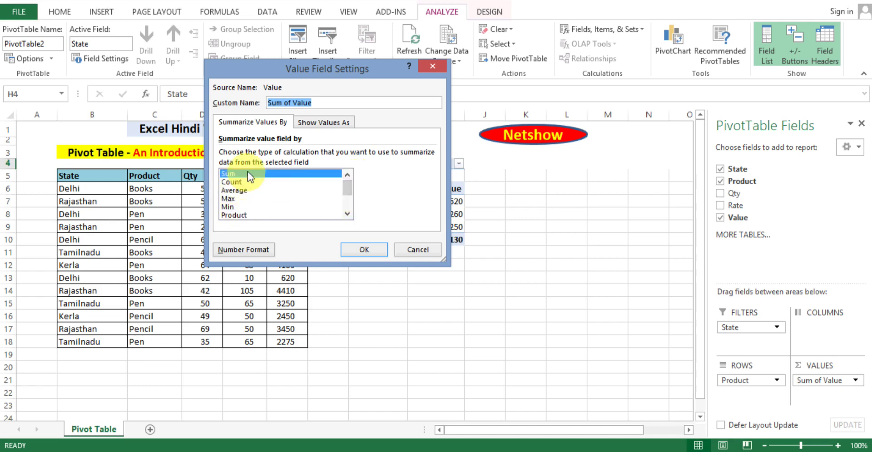
{"action": "left_click", "coordinate": [365, 249]}
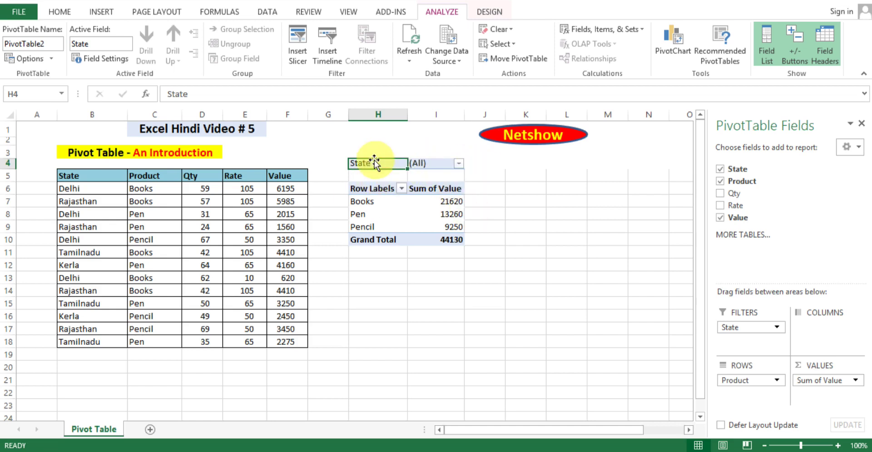
{"action": "left_click", "coordinate": [458, 164]}
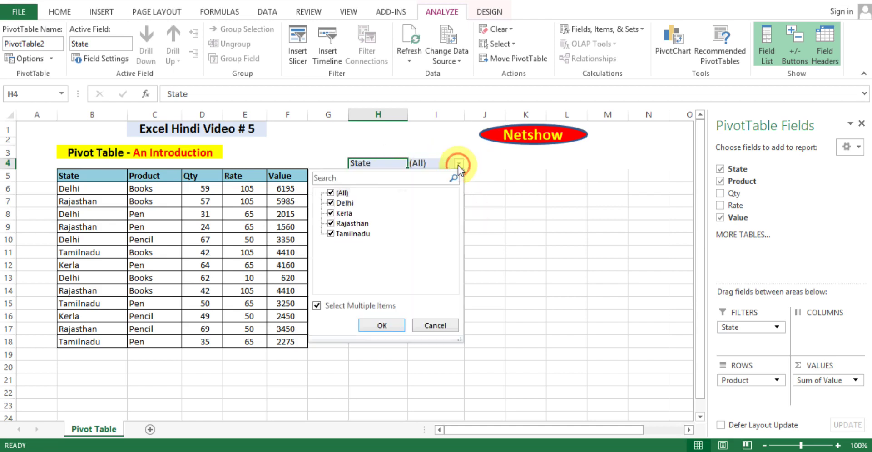
{"action": "left_click", "coordinate": [331, 223]}
{"action": "left_click", "coordinate": [383, 325]}
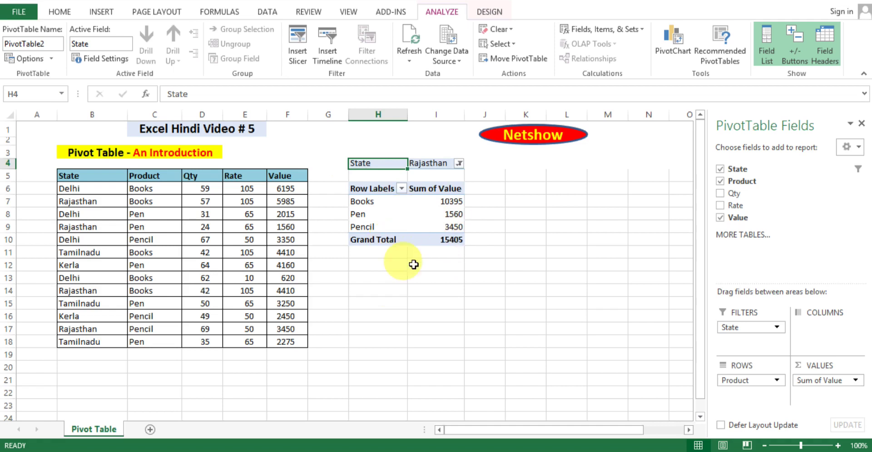
{"action": "left_click", "coordinate": [461, 163]}
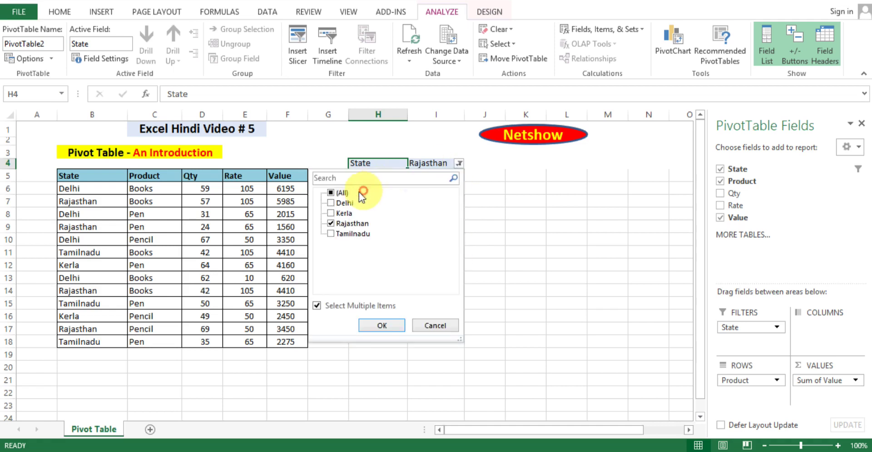
{"action": "left_click", "coordinate": [342, 192]}
{"action": "left_click", "coordinate": [381, 325]}
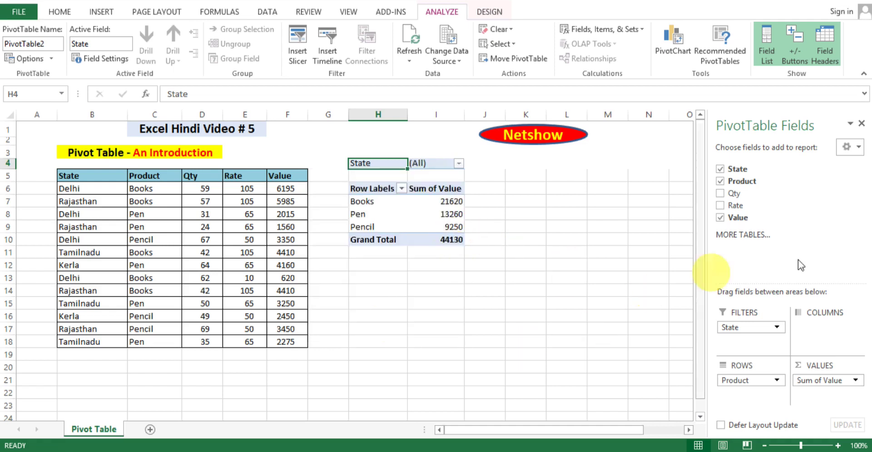
Step: Move State from Filters into Rows above Product
{"action": "mouse_move", "coordinate": [746, 329]}
{"action": "left_mouse_down"}
{"action": "mouse_move", "coordinate": [771, 318]}
{"action": "mouse_move", "coordinate": [744, 269]}
{"action": "mouse_move", "coordinate": [754, 220]}
{"action": "mouse_move", "coordinate": [755, 330]}
{"action": "mouse_move", "coordinate": [769, 292]}
{"action": "mouse_move", "coordinate": [768, 184]}
{"action": "left_mouse_up"}
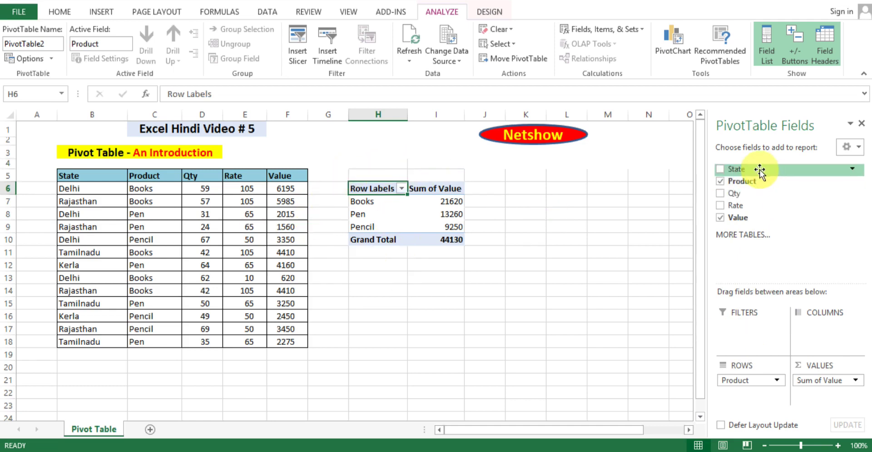
{"action": "left_click_drag", "start_coordinate": [758, 169], "coordinate": [754, 375]}
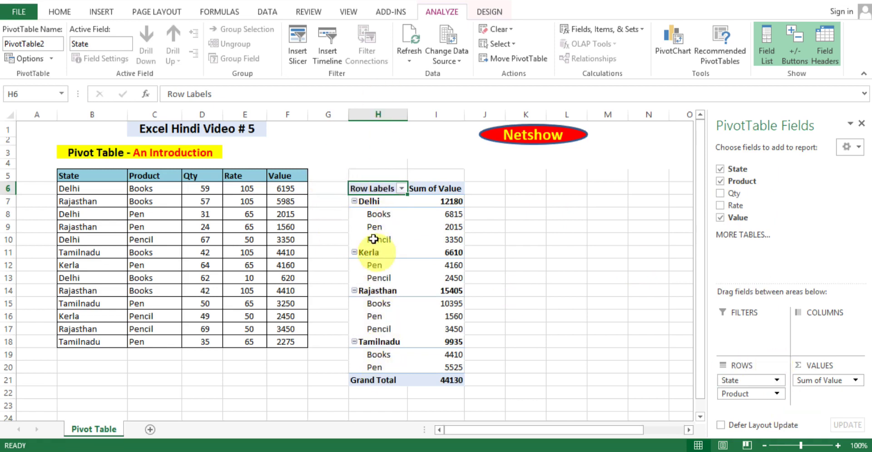
{"action": "left_click", "coordinate": [380, 201]}
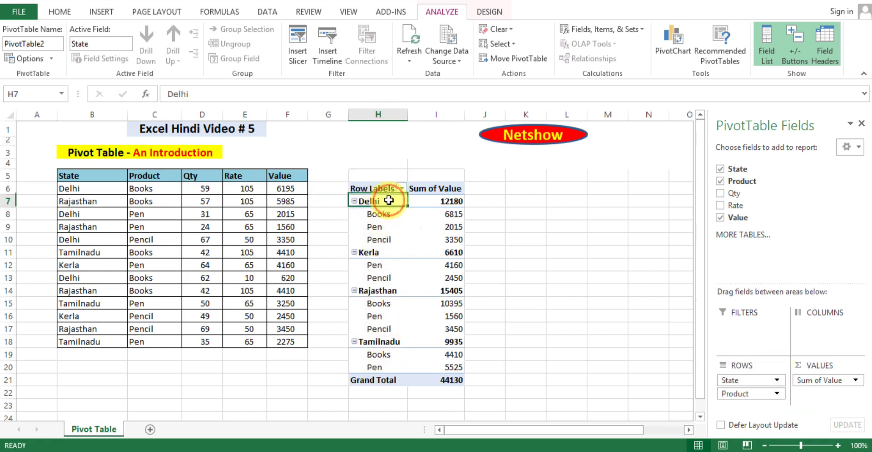
Step: Select Delhi's and Kerla's product rows and Delhi's value totals to review the grouping
{"action": "left_click", "coordinate": [383, 218]}
{"action": "left_click_drag", "start_coordinate": [383, 218], "coordinate": [386, 241]}
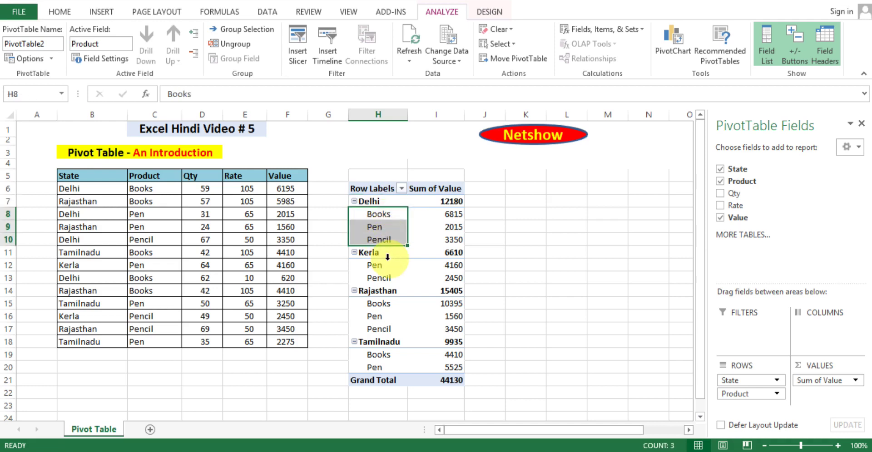
{"action": "left_click", "coordinate": [383, 252]}
{"action": "left_click_drag", "start_coordinate": [384, 270], "coordinate": [381, 280]}
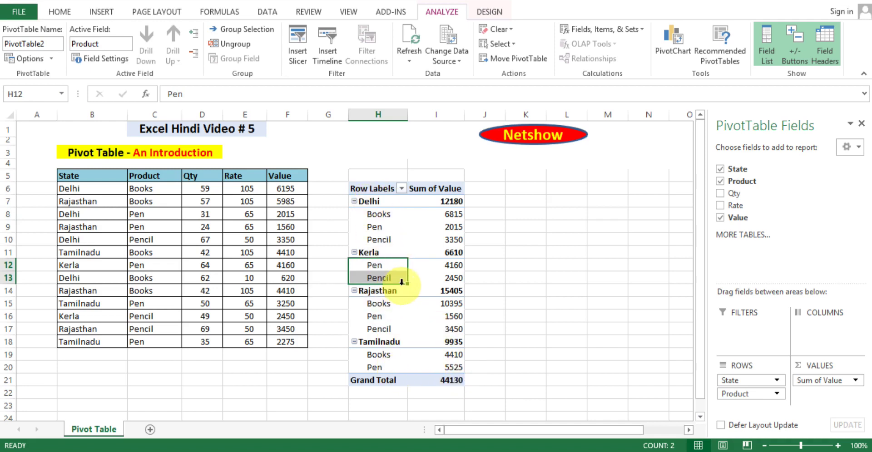
{"action": "left_click_drag", "start_coordinate": [375, 201], "coordinate": [374, 245]}
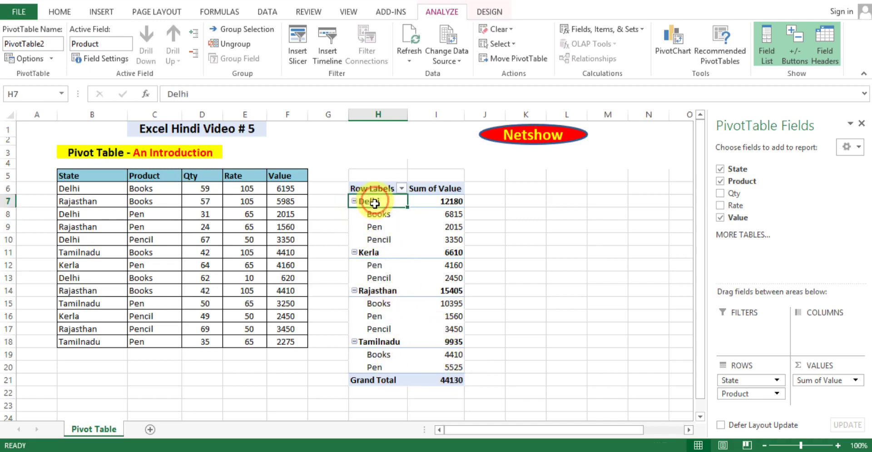
{"action": "left_click_drag", "start_coordinate": [429, 202], "coordinate": [432, 246]}
{"action": "left_click_drag", "start_coordinate": [485, 201], "coordinate": [491, 241]}
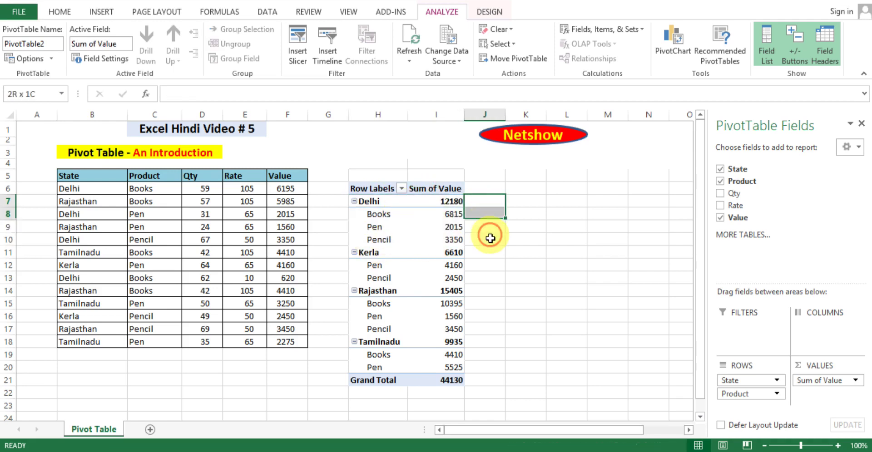
{"action": "left_click", "coordinate": [386, 228]}
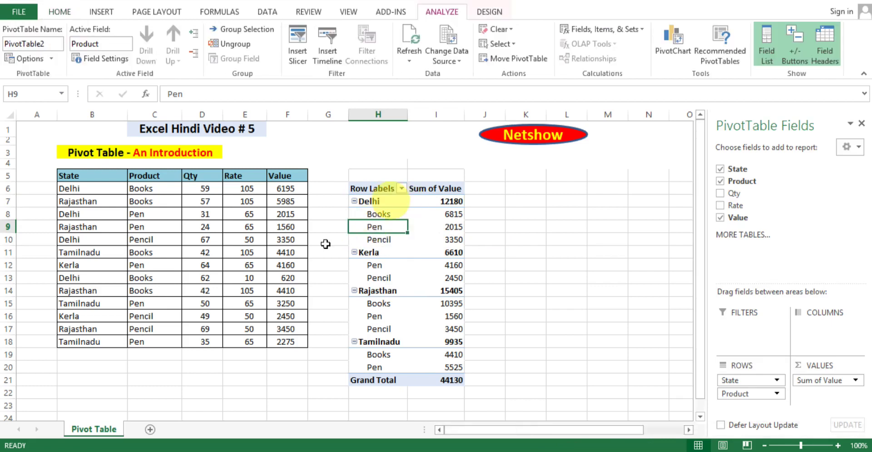
Step: Turn on Classic PivotTable layout in the PivotTable Options Display settings
{"action": "right_click", "coordinate": [408, 275]}
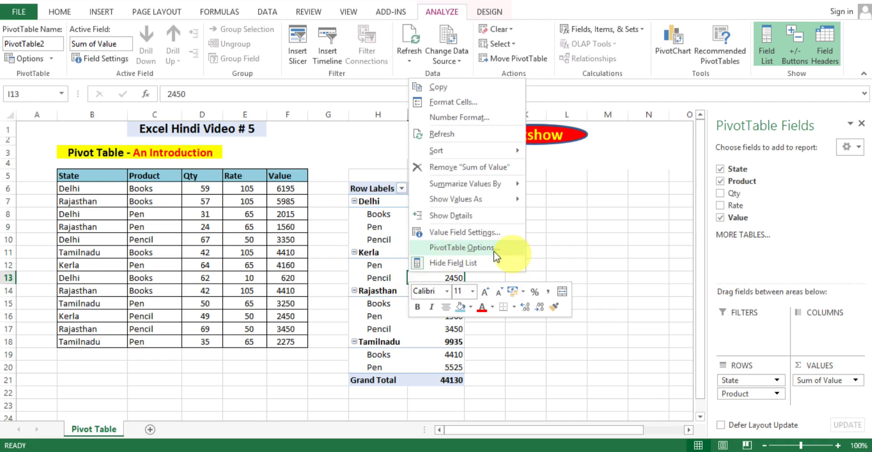
{"action": "left_click", "coordinate": [492, 248]}
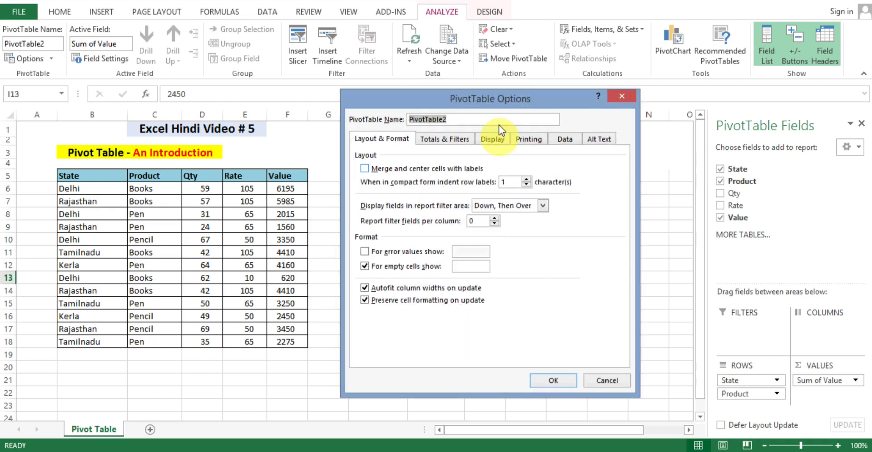
{"action": "left_click_drag", "start_coordinate": [502, 101], "coordinate": [451, 92]}
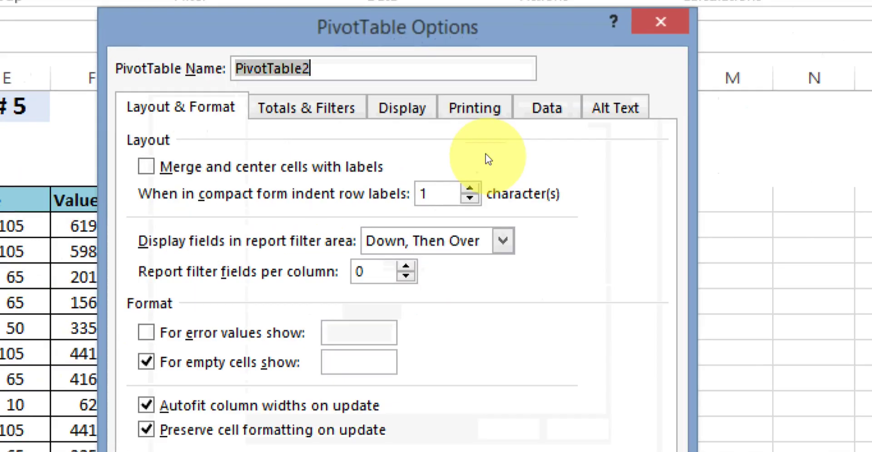
{"action": "left_click", "coordinate": [415, 109]}
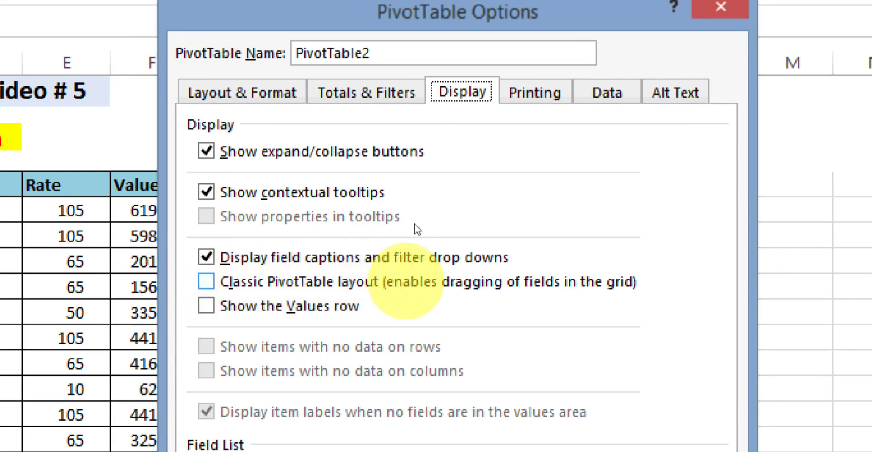
{"action": "left_click", "coordinate": [206, 282]}
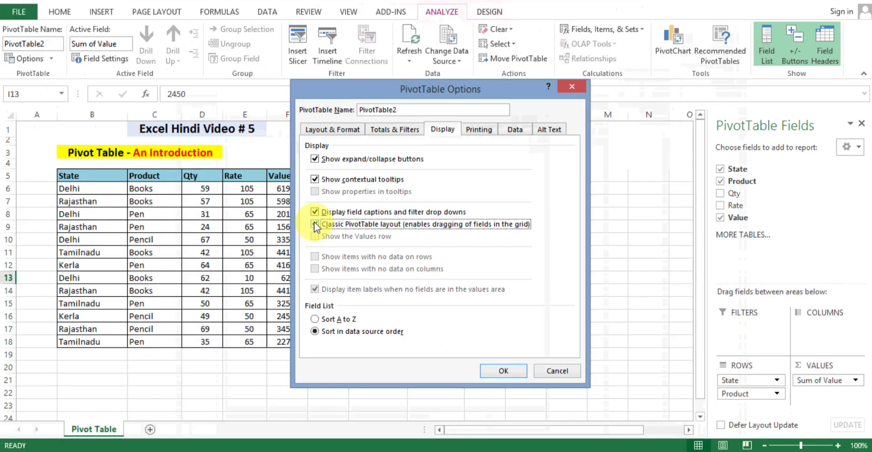
{"action": "left_click", "coordinate": [500, 372]}
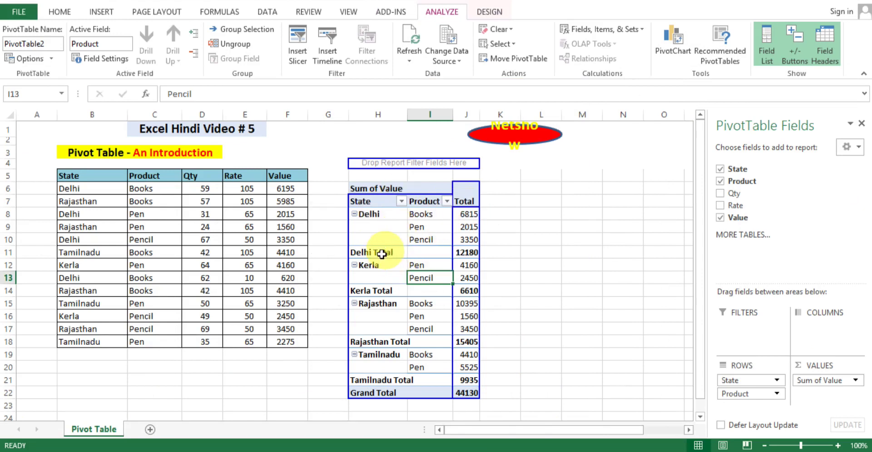
Step: Widen column I and uncheck Subtotal "State" from the Delhi Total row's menu
{"action": "left_click_drag", "start_coordinate": [453, 114], "coordinate": [458, 114]}
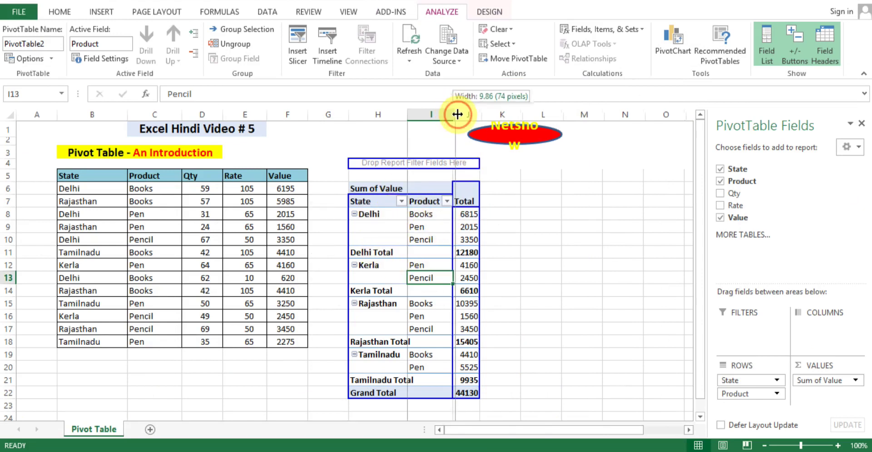
{"action": "left_click", "coordinate": [390, 251]}
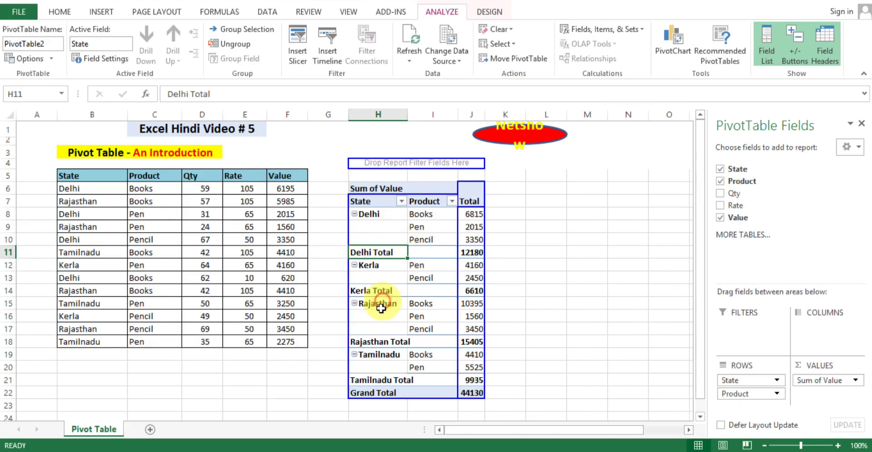
{"action": "left_click", "coordinate": [381, 293]}
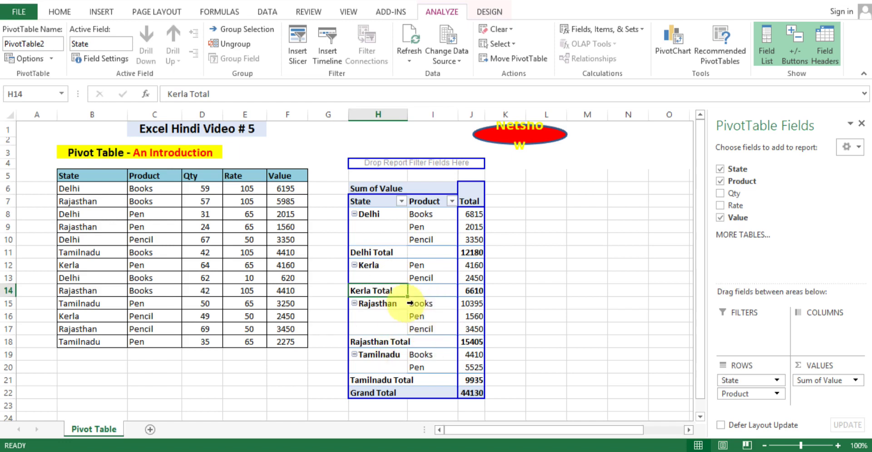
{"action": "right_click", "coordinate": [397, 256]}
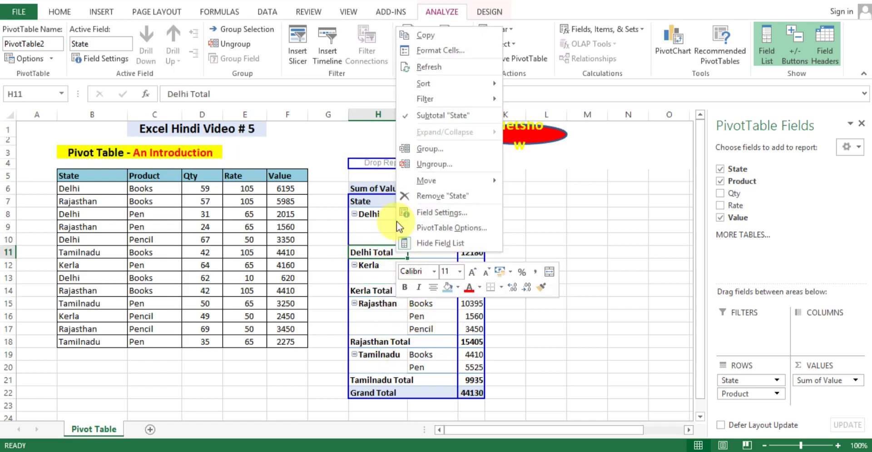
{"action": "left_click", "coordinate": [427, 119]}
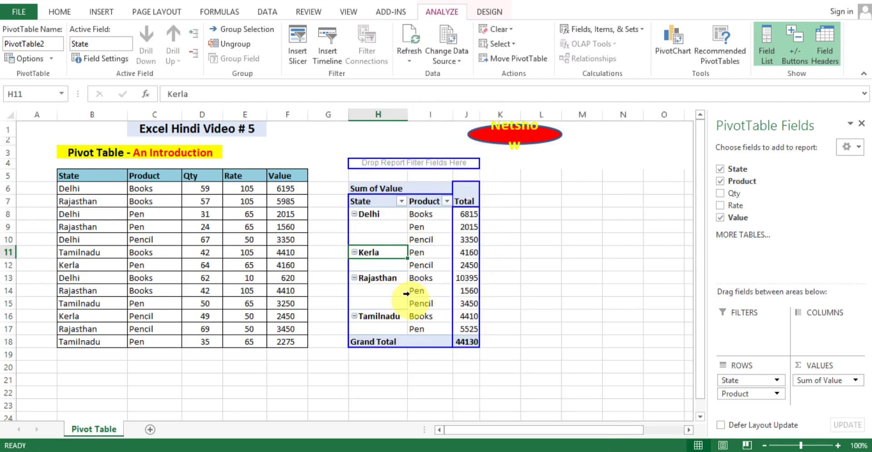
Step: Select the state labels, Product items and Total values to check the subtotal-free layout
{"action": "left_click", "coordinate": [378, 214]}
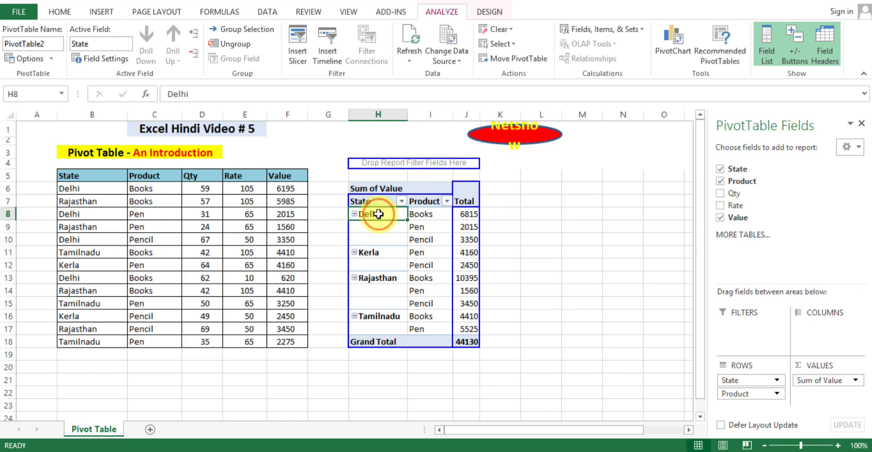
{"action": "left_click", "coordinate": [430, 206]}
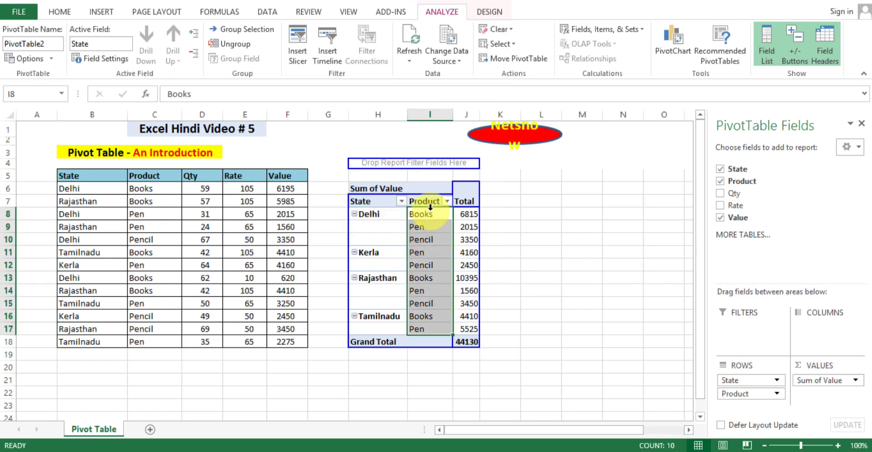
{"action": "left_click", "coordinate": [427, 215]}
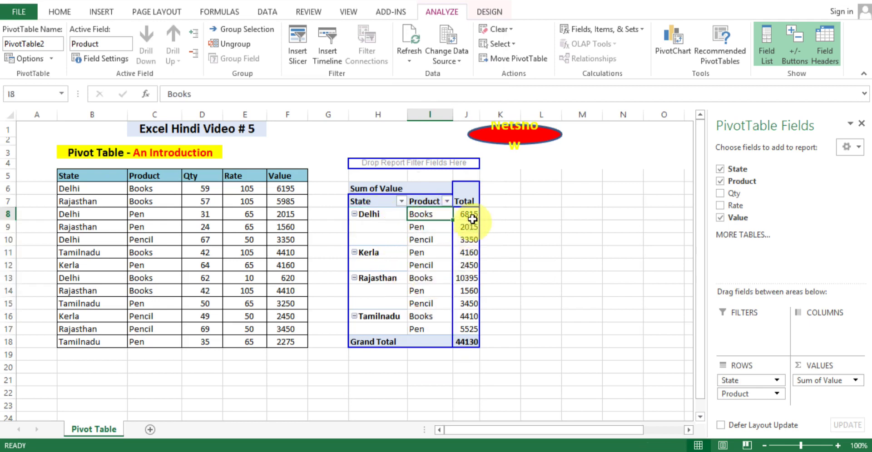
{"action": "left_click_drag", "start_coordinate": [473, 219], "coordinate": [477, 325]}
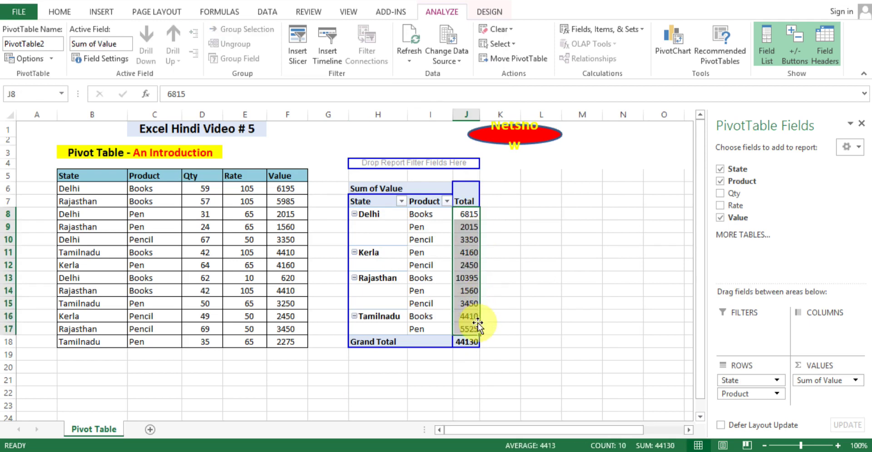
{"action": "left_click", "coordinate": [431, 291]}
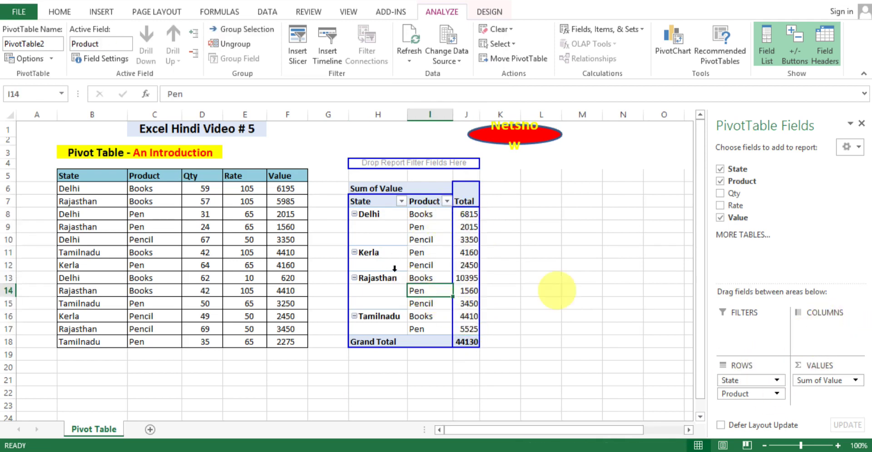
Step: Move Product into Columns and select the resulting state labels and crosstab values
{"action": "left_click_drag", "start_coordinate": [730, 395], "coordinate": [824, 334]}
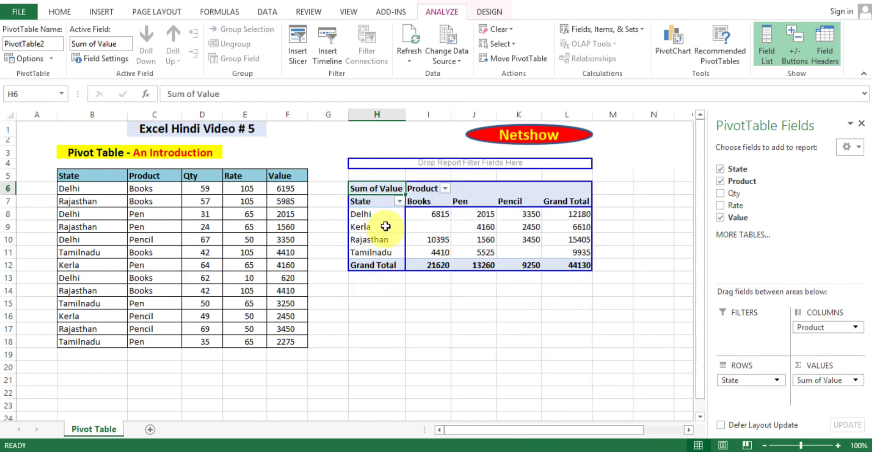
{"action": "left_click_drag", "start_coordinate": [388, 214], "coordinate": [393, 254]}
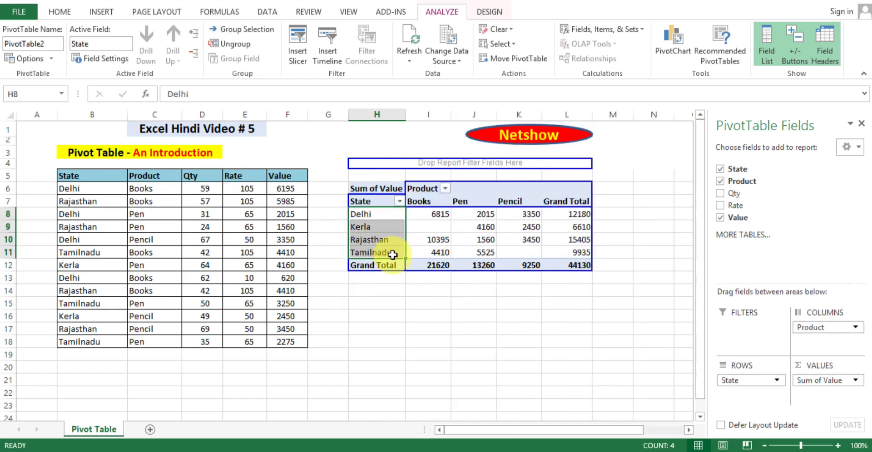
{"action": "left_click", "coordinate": [436, 201]}
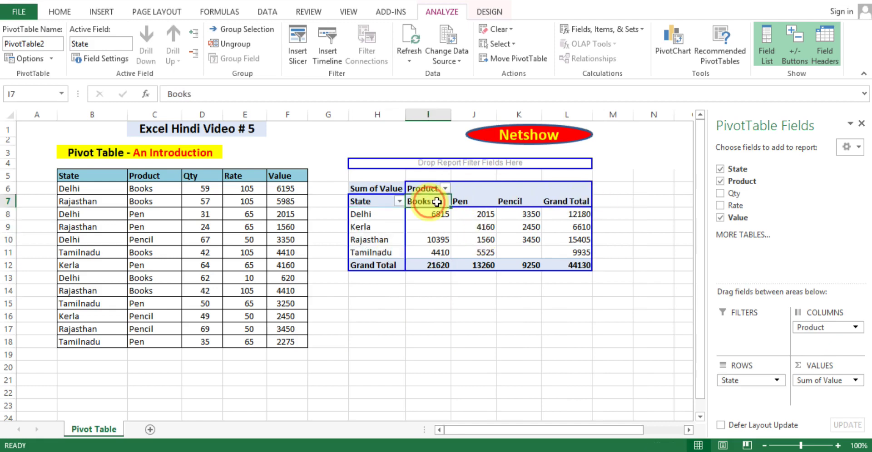
{"action": "left_click_drag", "start_coordinate": [438, 216], "coordinate": [569, 245]}
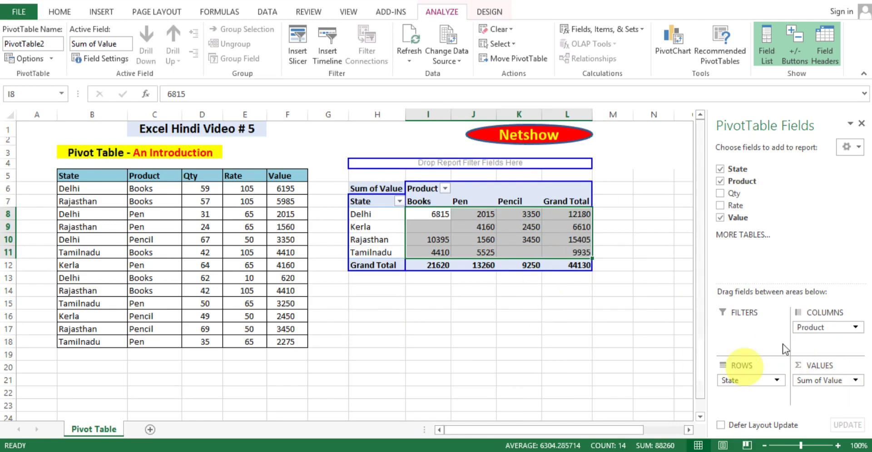
Step: Place Product in Rows and State in Columns, then select the product labels and Sum of Value figures
{"action": "left_click_drag", "start_coordinate": [817, 327], "coordinate": [759, 399]}
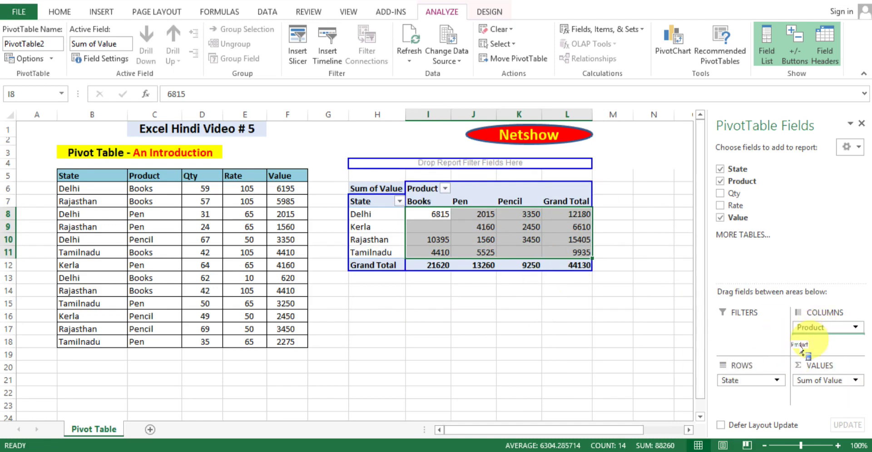
{"action": "left_click_drag", "start_coordinate": [745, 381], "coordinate": [822, 340]}
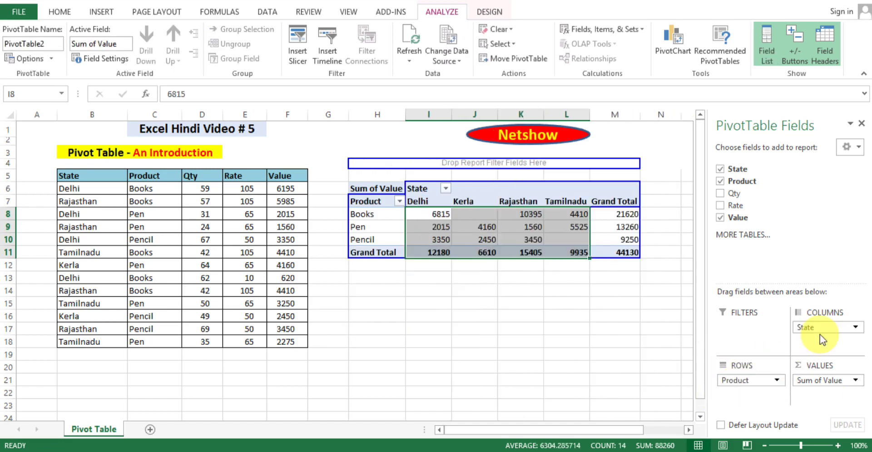
{"action": "left_click", "coordinate": [384, 220]}
{"action": "left_click_drag", "start_coordinate": [384, 220], "coordinate": [379, 239]}
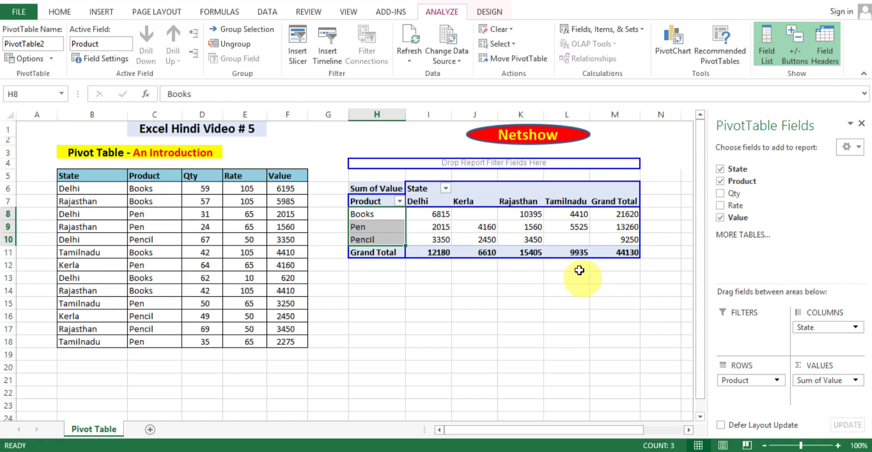
{"action": "mouse_move", "coordinate": [438, 213]}
{"action": "left_click_drag", "start_coordinate": [438, 214], "coordinate": [624, 238]}
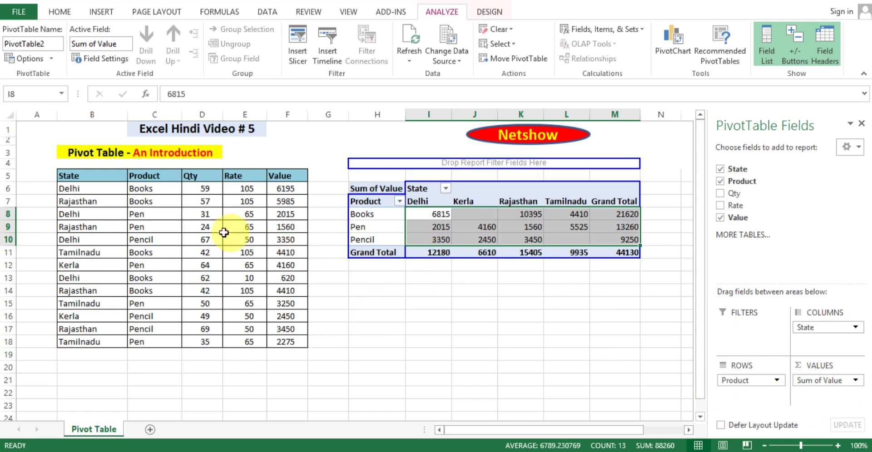
Step: Replace Sum of Value with Qty in Values and move State into Rows
{"action": "left_click_drag", "start_coordinate": [829, 380], "coordinate": [780, 231]}
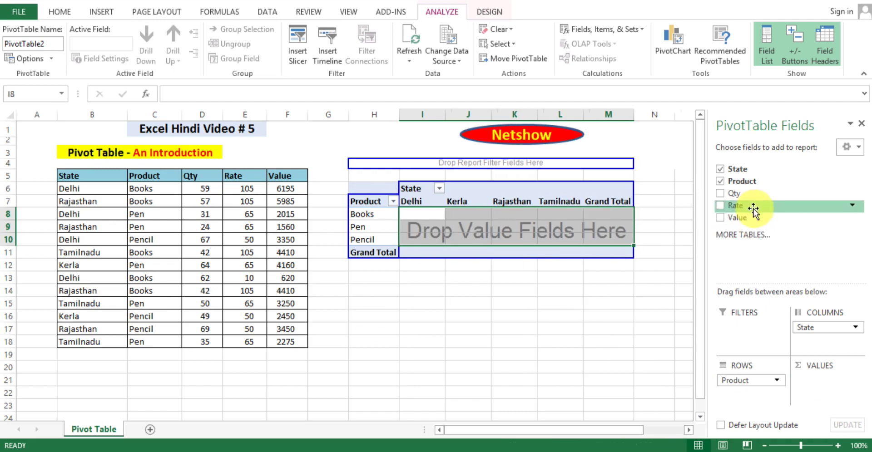
{"action": "left_click_drag", "start_coordinate": [729, 195], "coordinate": [812, 386]}
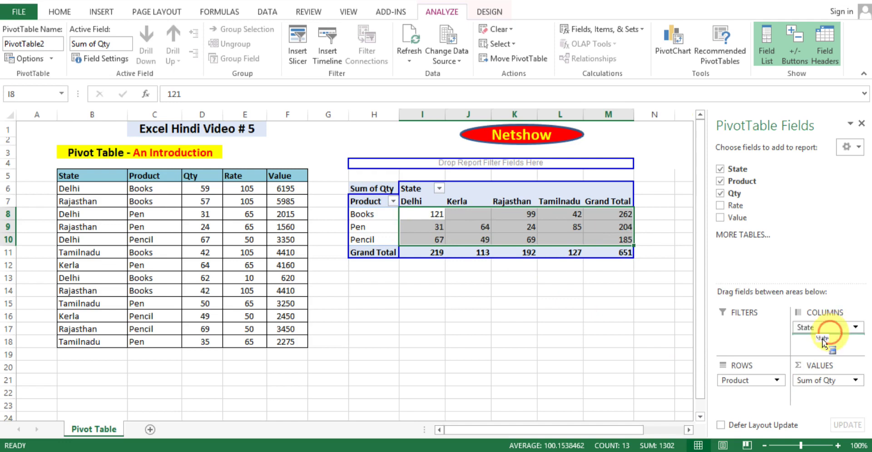
{"action": "mouse_move", "coordinate": [835, 330]}
{"action": "left_mouse_down"}
{"action": "mouse_move", "coordinate": [732, 396]}
{"action": "mouse_move", "coordinate": [820, 334]}
{"action": "left_mouse_up"}
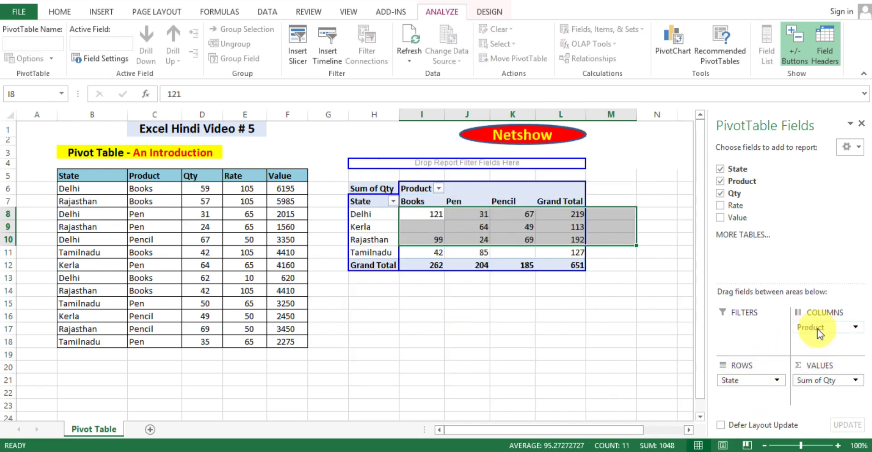
Step: Select the state labels, product headings and Sum of Qty values totalling 651
{"action": "left_click", "coordinate": [504, 314]}
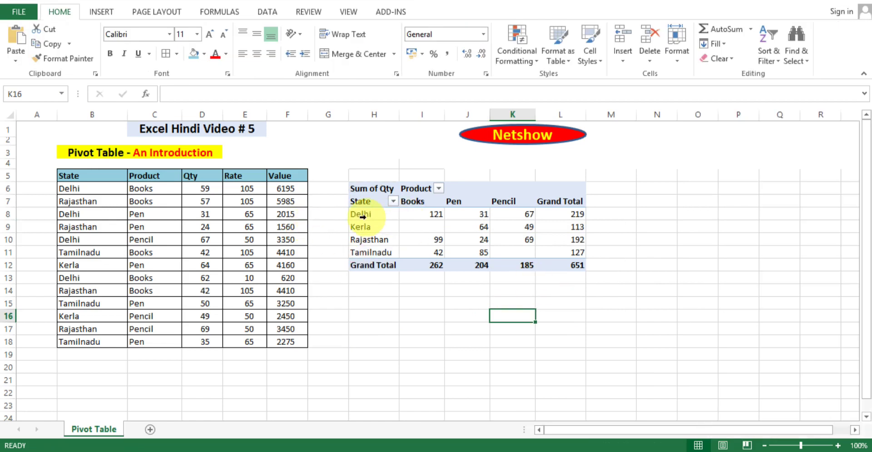
{"action": "left_click", "coordinate": [363, 217]}
{"action": "left_click", "coordinate": [383, 207]}
{"action": "left_click_drag", "start_coordinate": [382, 215], "coordinate": [384, 249]}
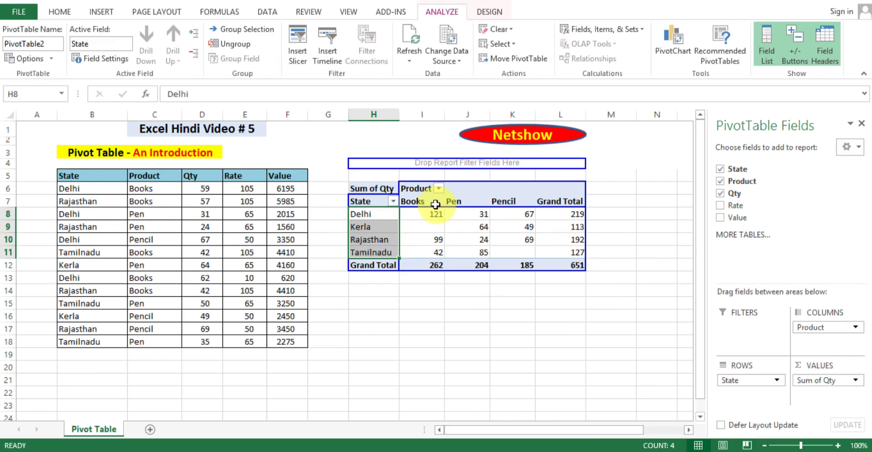
{"action": "left_click_drag", "start_coordinate": [435, 202], "coordinate": [570, 201]}
{"action": "left_click_drag", "start_coordinate": [437, 218], "coordinate": [561, 253]}
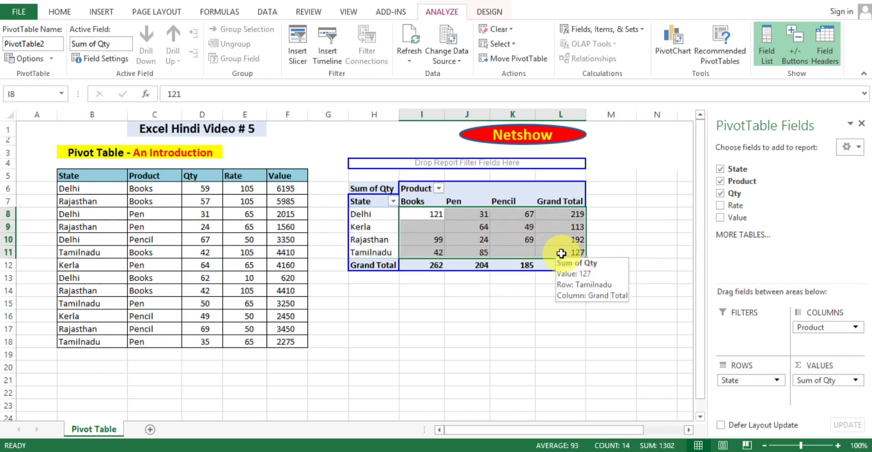